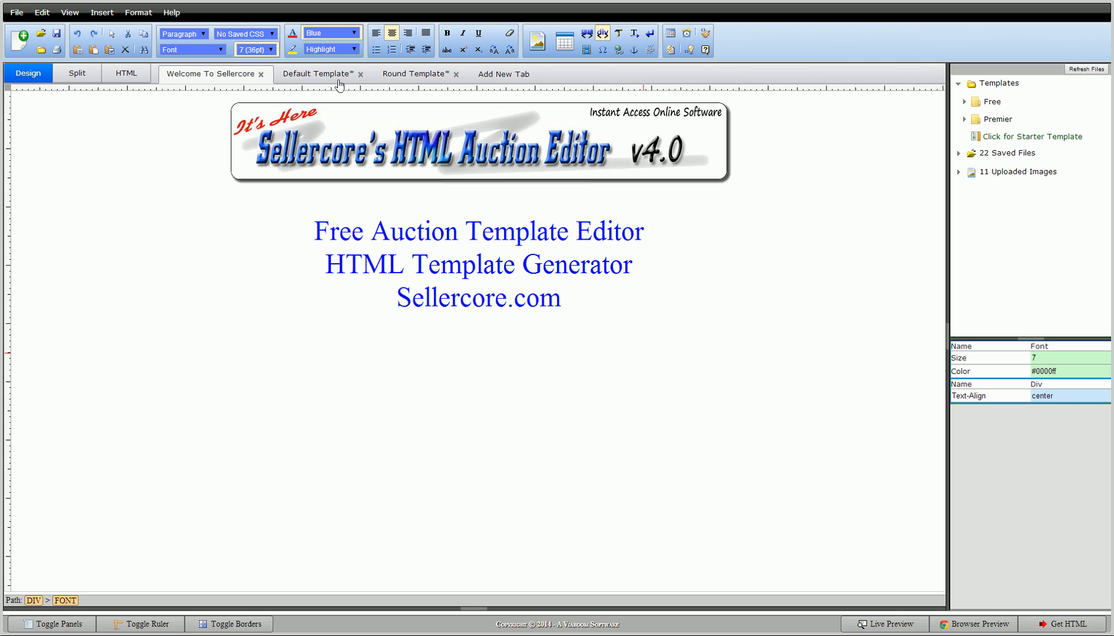
Step: Examine the layouts of the Default Template and the Round Template in the editor
left_click(327, 76)
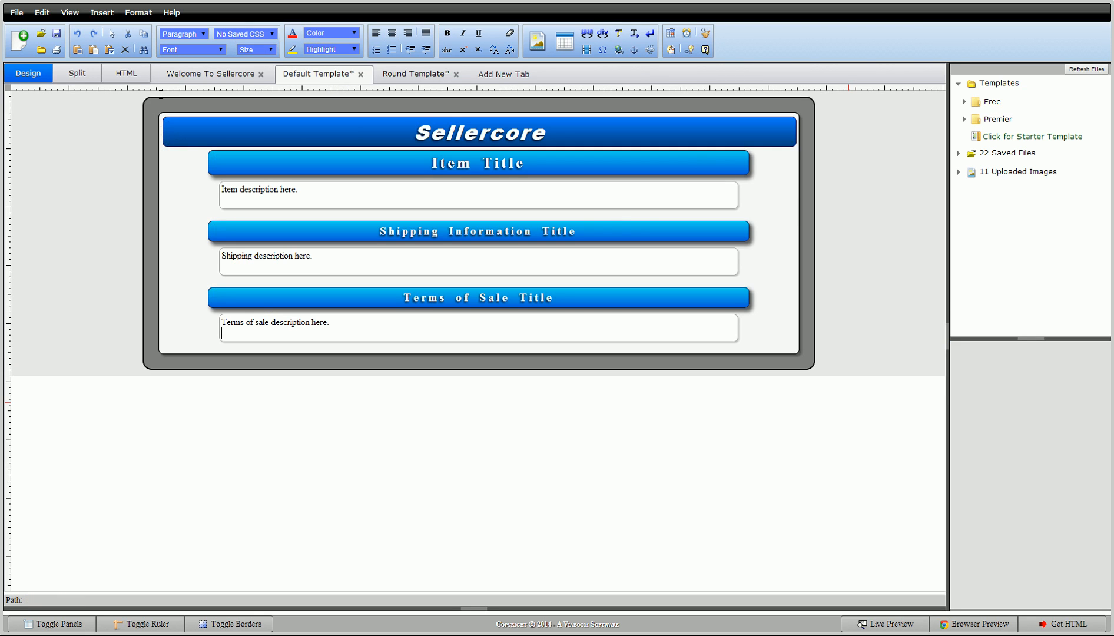
left_click(394, 77)
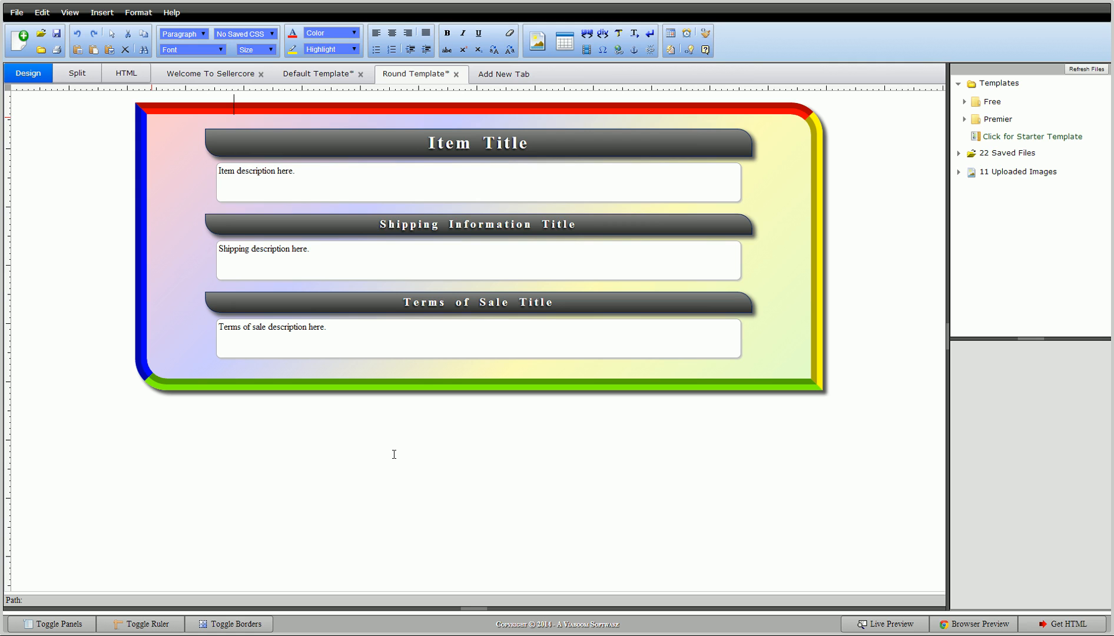
left_click(210, 73)
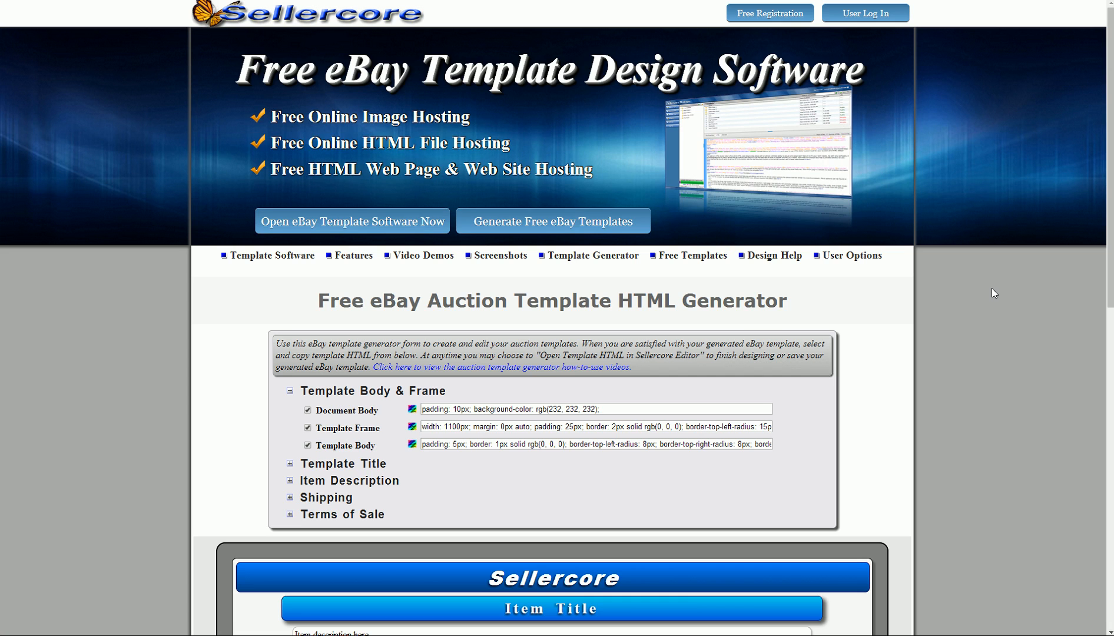
Step: Look over the auction template generator page, including its settings form, template preview and generated HTML
scroll(992, 292, "down", 5)
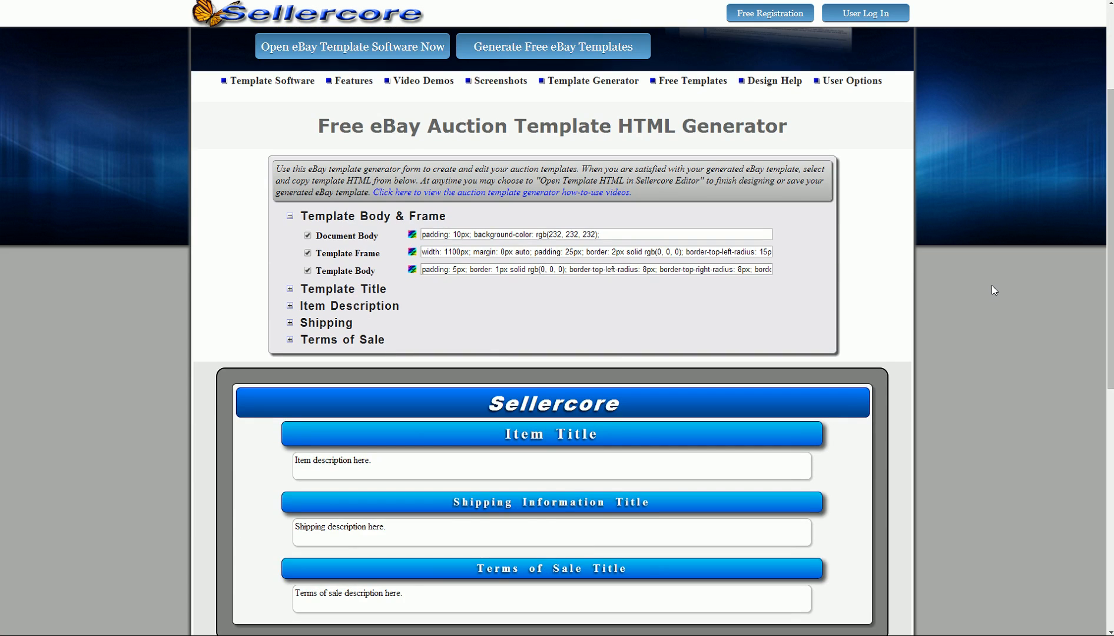
scroll(993, 288, "down", 4)
scroll(992, 288, "up", 6)
scroll(953, 319, "down", 2)
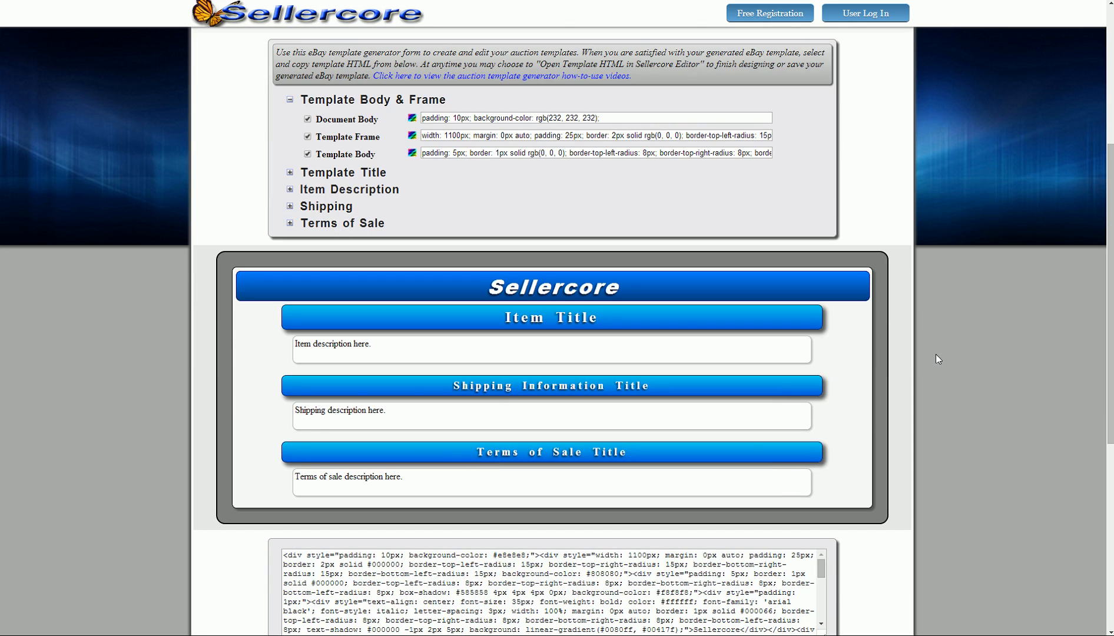
scroll(1096, 419, "down", 2)
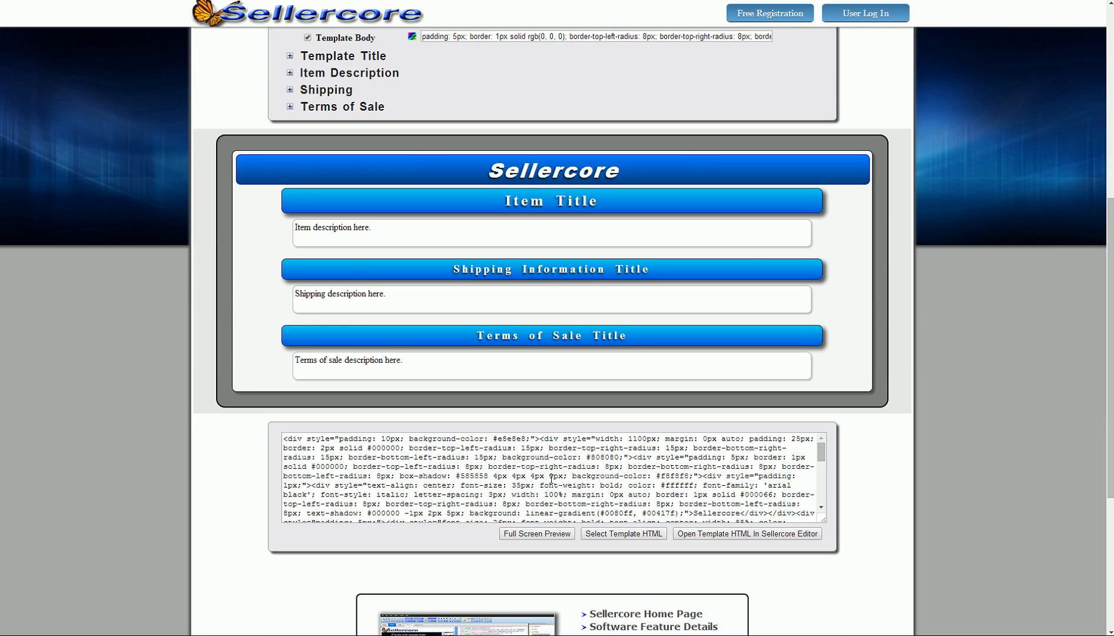
scroll(700, 469, "up", 4)
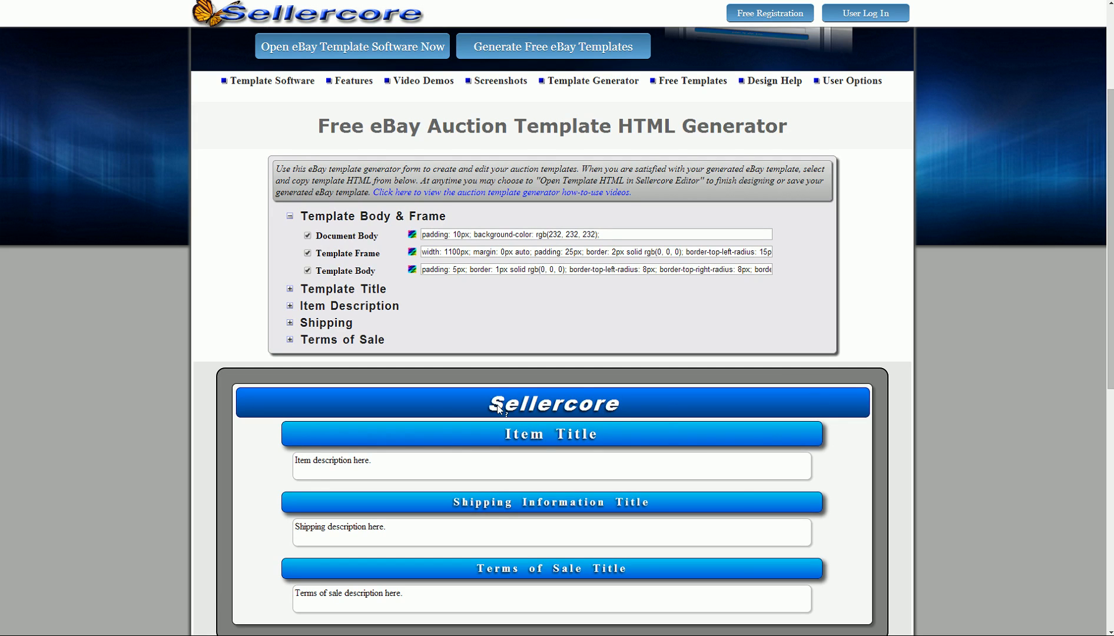
Step: Remove the Sellercore title from the template by clearing its text and disabling Title Content and Title Box
left_click(386, 393)
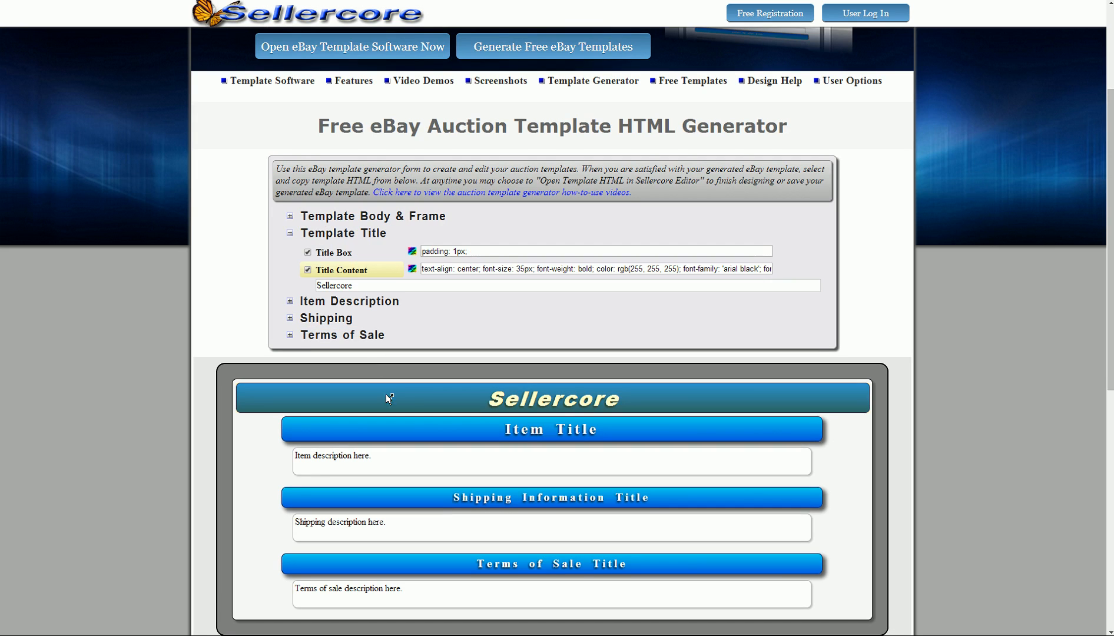
key("ctrl+a")
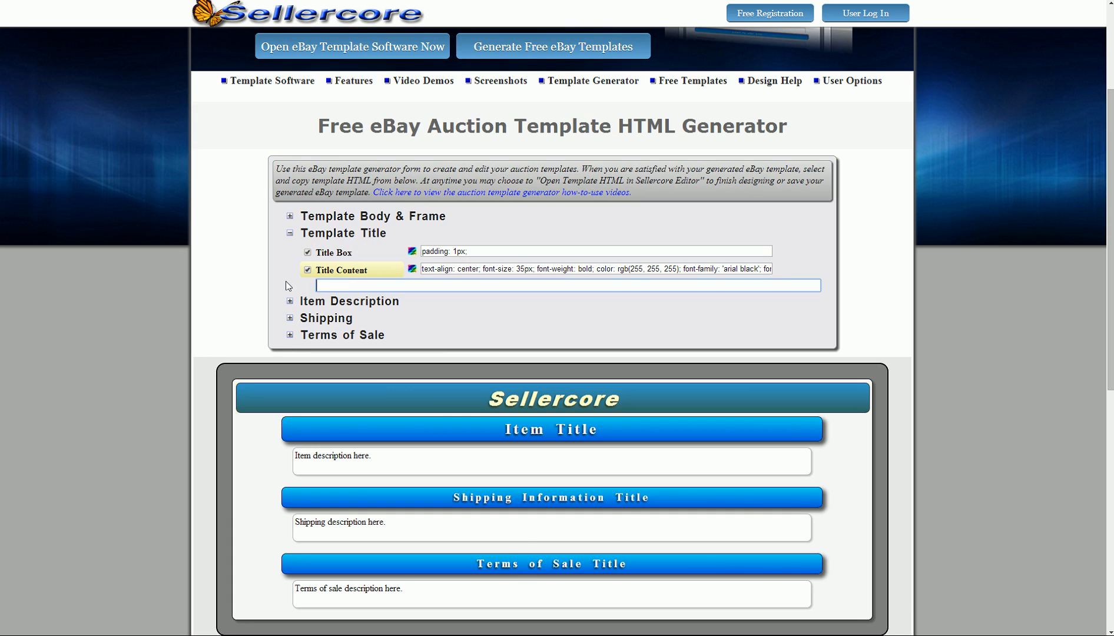
key("BackSpace")
left_click(323, 271)
left_click(323, 256)
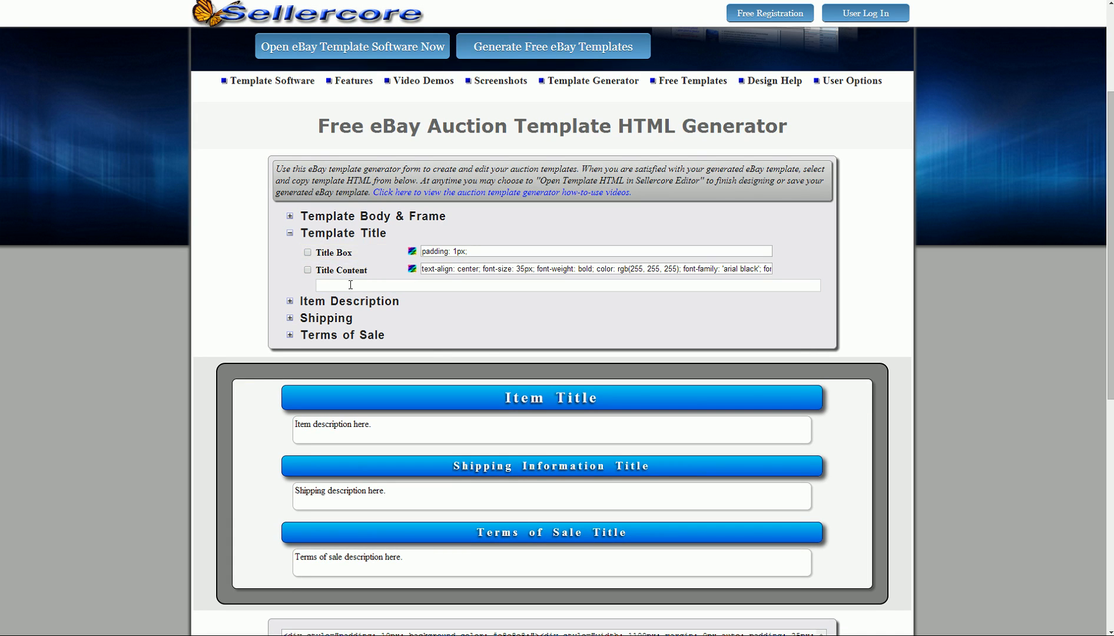
left_click(316, 236)
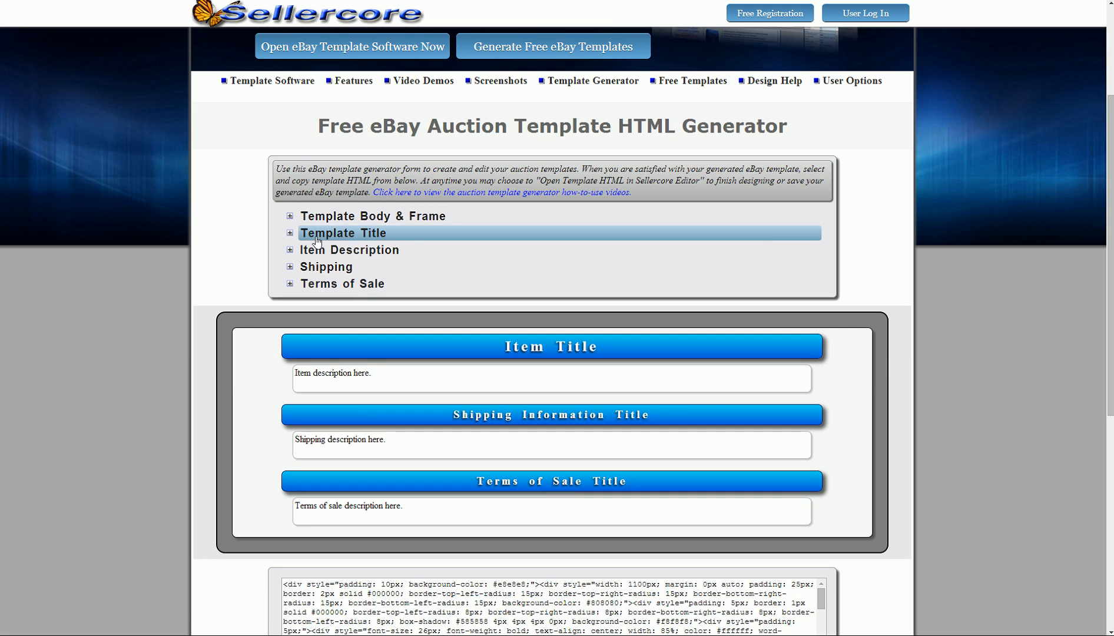
Step: Disable the Template Frame and Document Body, leaving only the Template Body enabled in that group
left_click(345, 223)
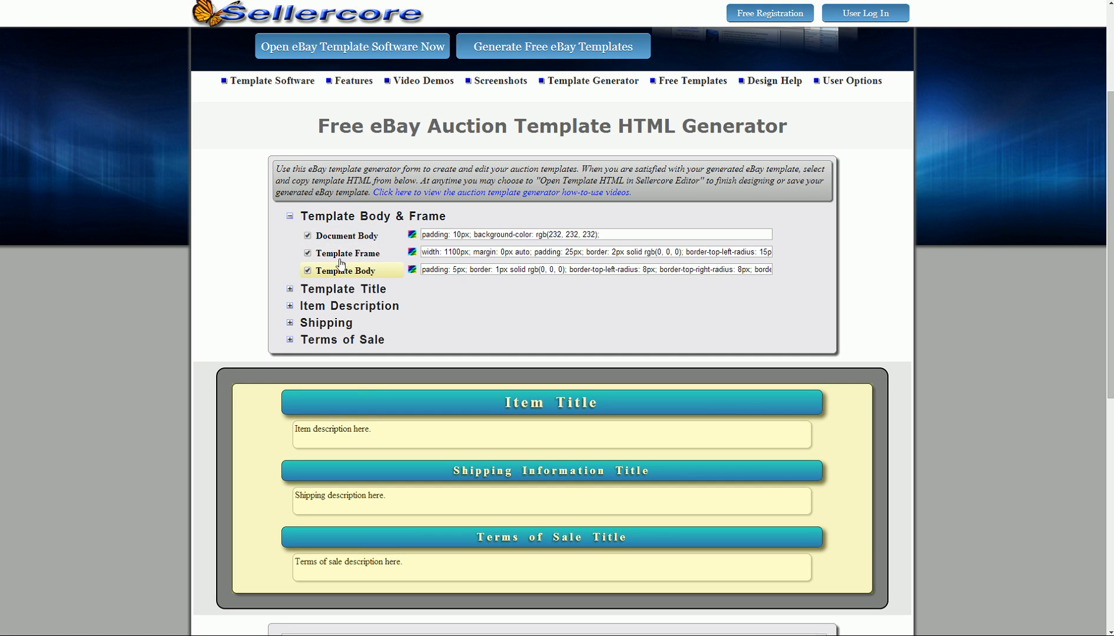
left_click(342, 256)
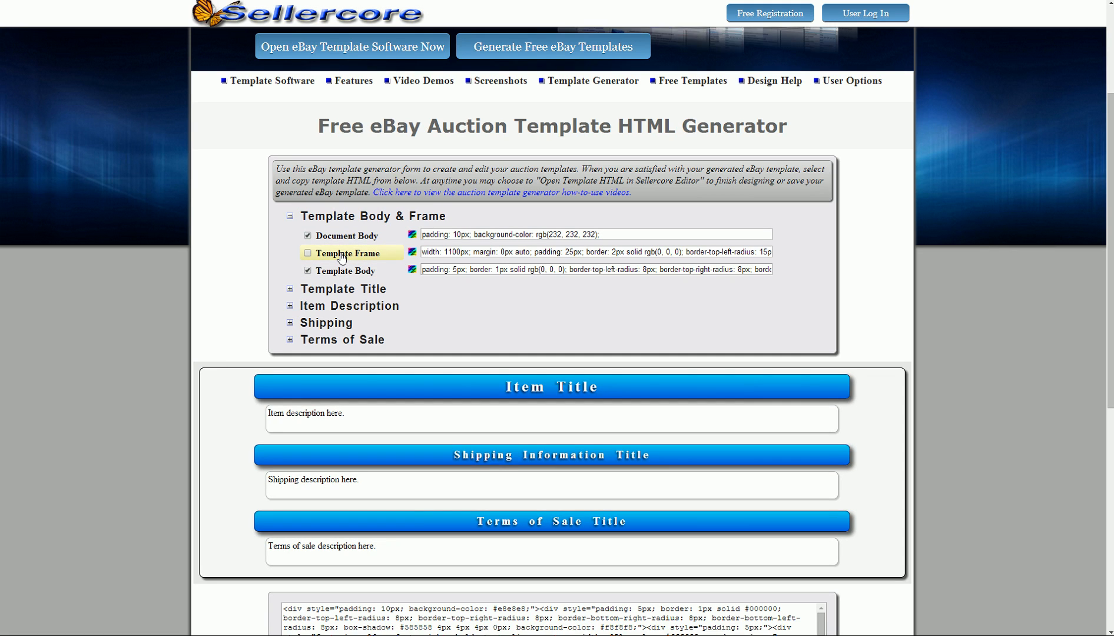
left_click(347, 237)
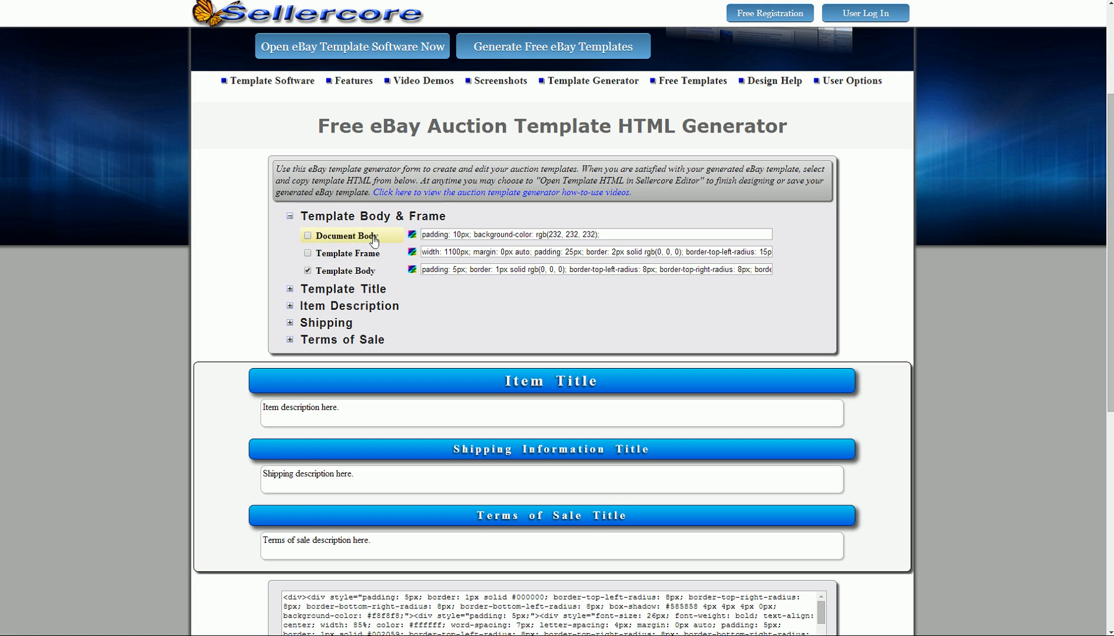
Step: Open the Template Body's CSS settings and examine its border options and the per-side margin and padding values
left_click(412, 269)
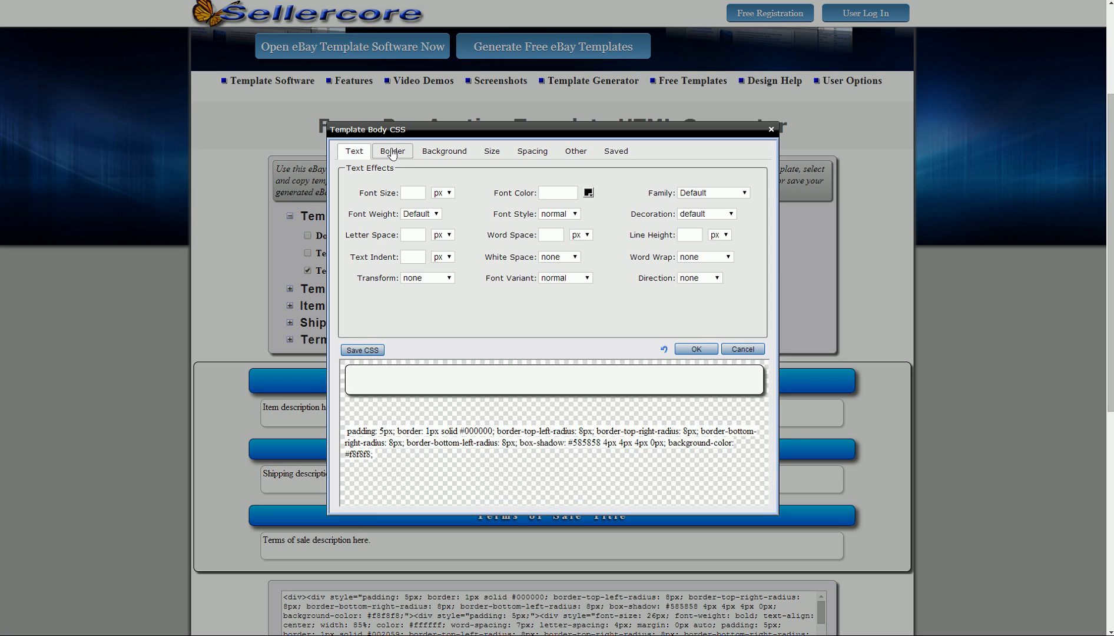
left_click(392, 152)
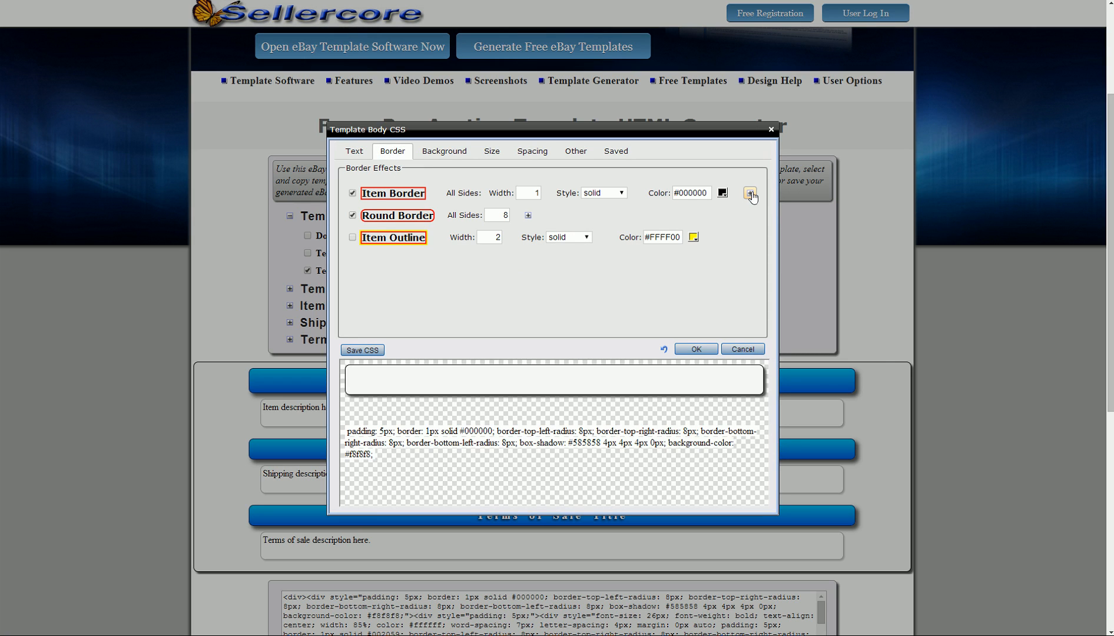
left_click(522, 152)
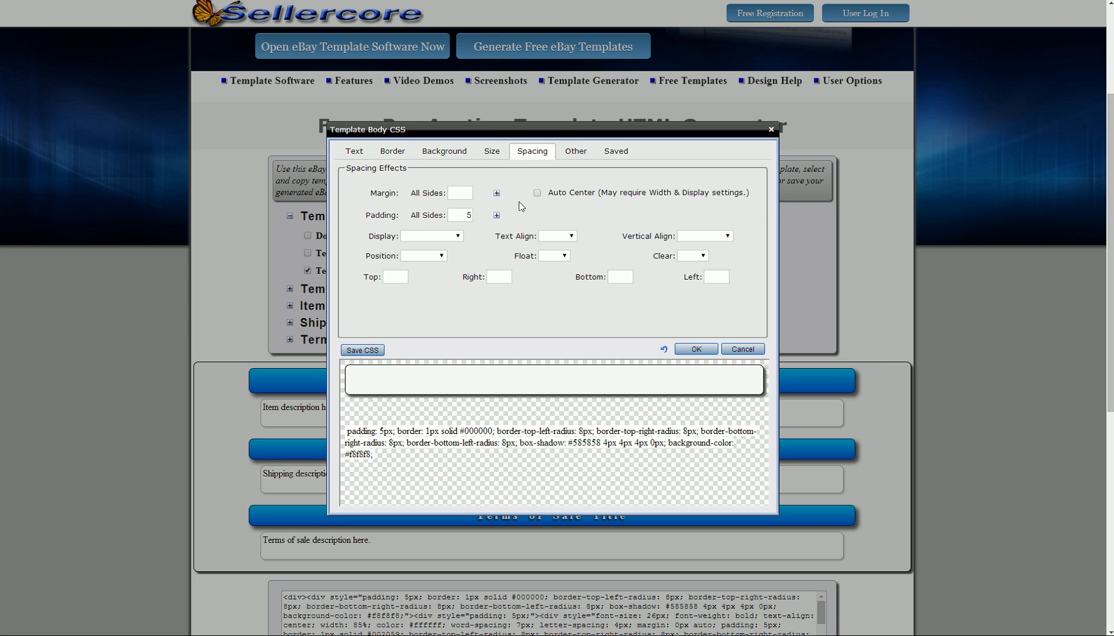
left_click(496, 215)
left_click(496, 193)
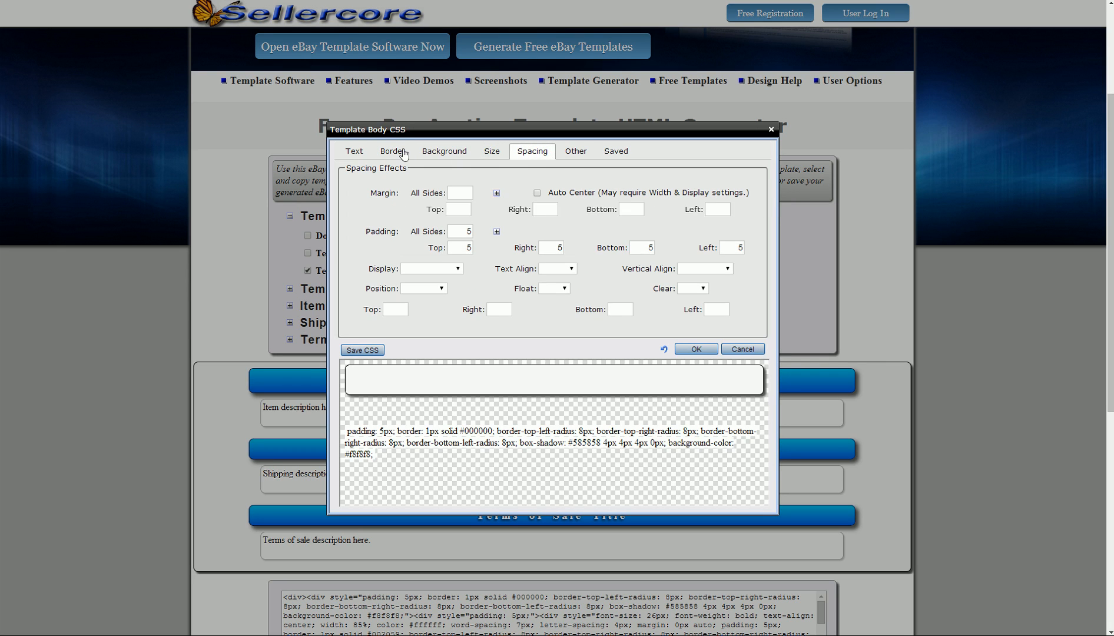
Step: Show the Template Body's individual border sides and set the border width for all sides to 20
left_click(404, 153)
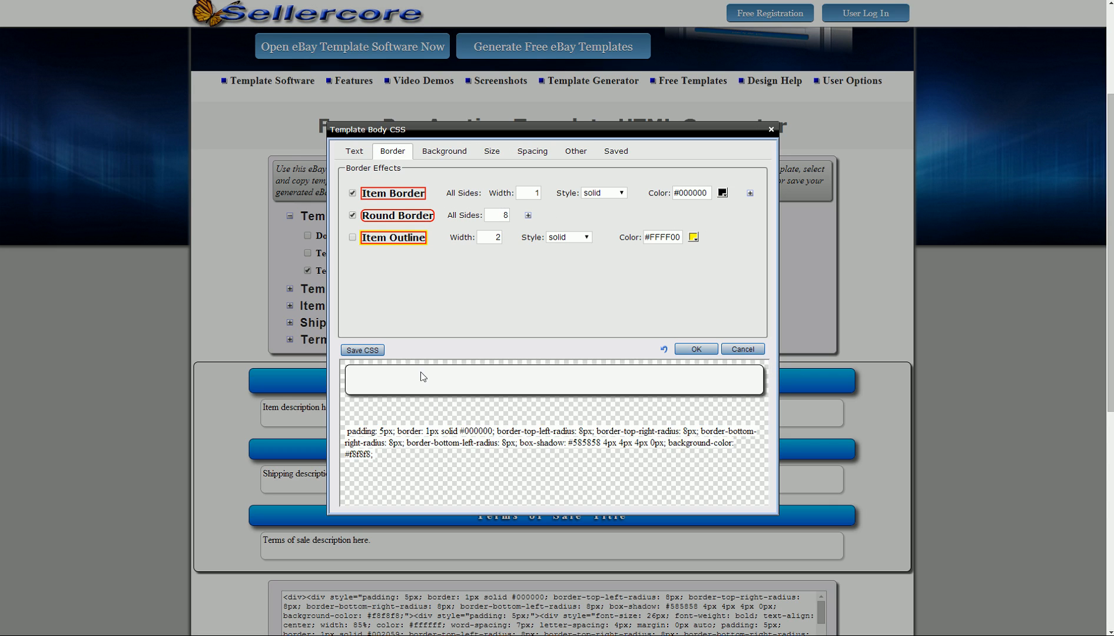
left_click(749, 193)
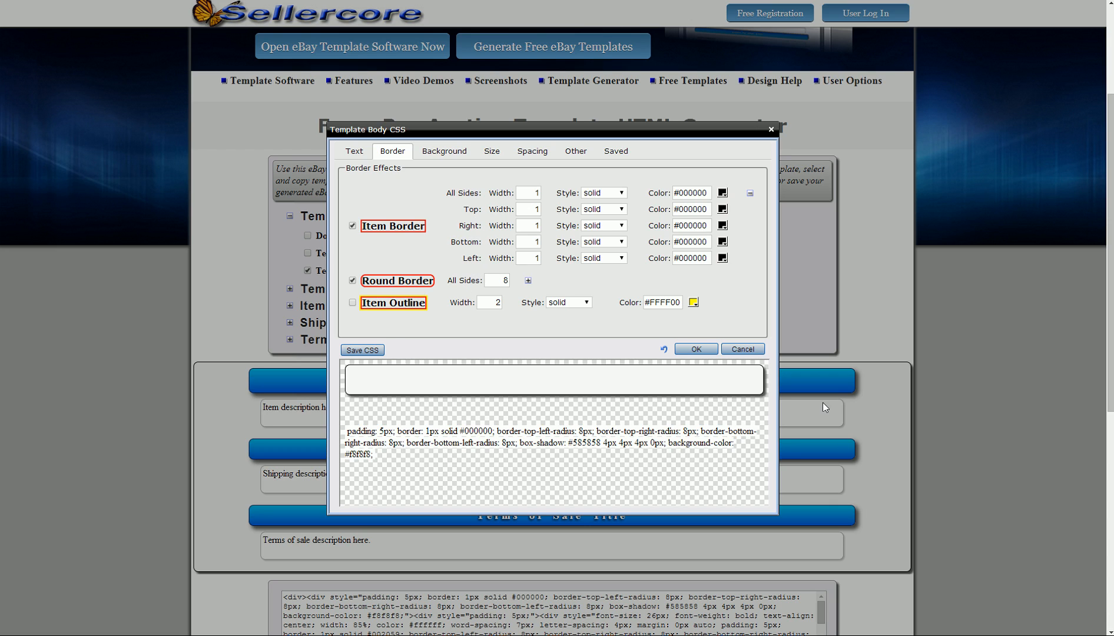
left_click(531, 189)
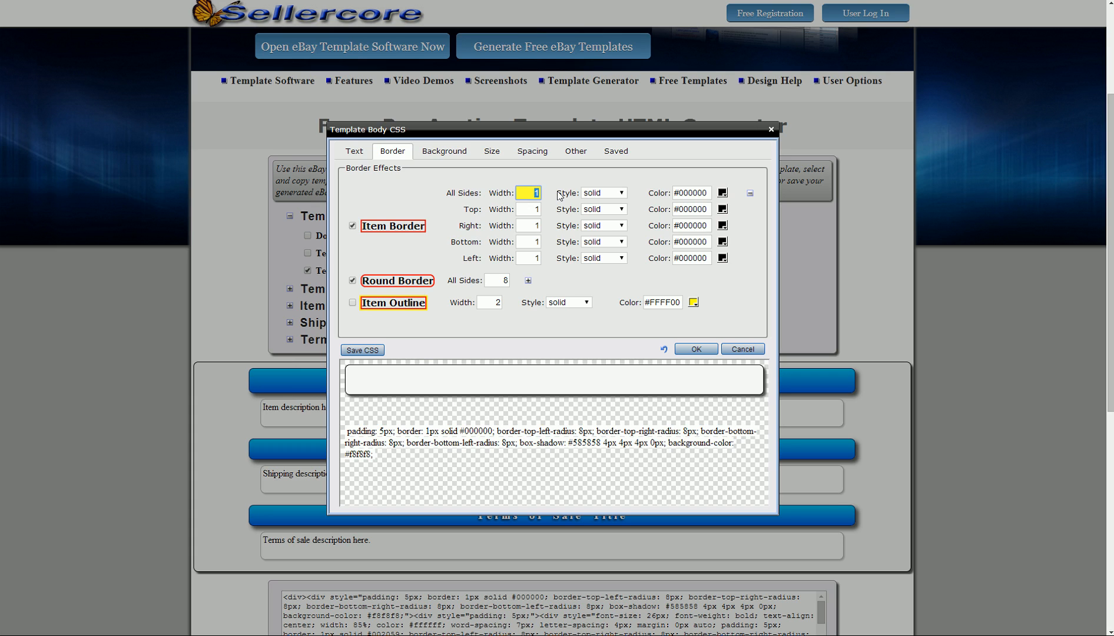
type("20")
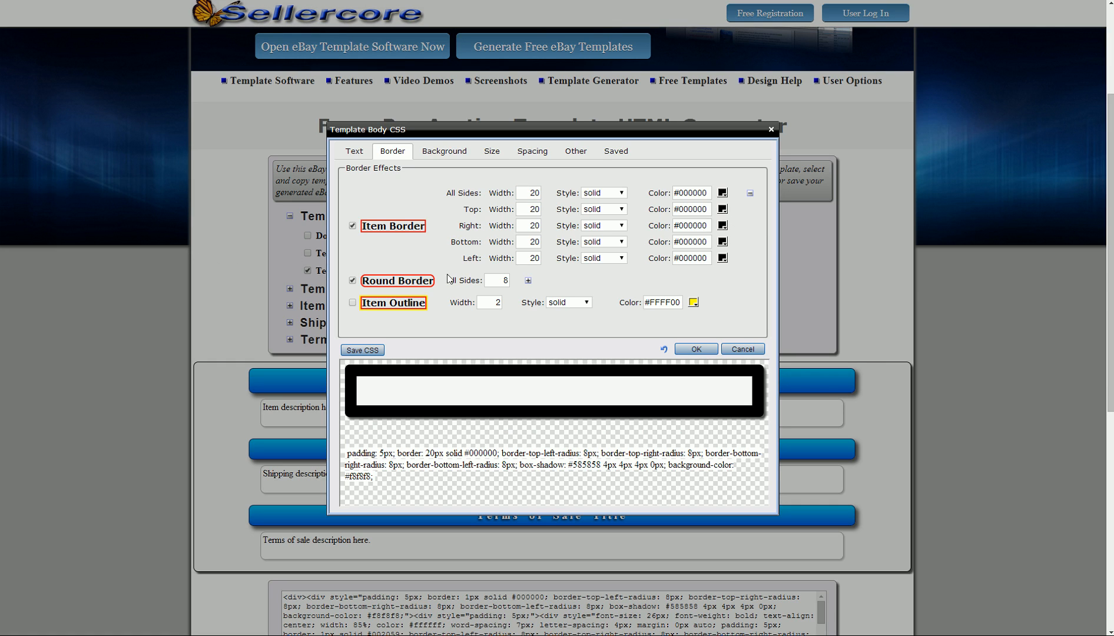
Step: Color the Template Body's top border red (#FF0000) and its left border blue (#0000FF)
left_click(722, 209)
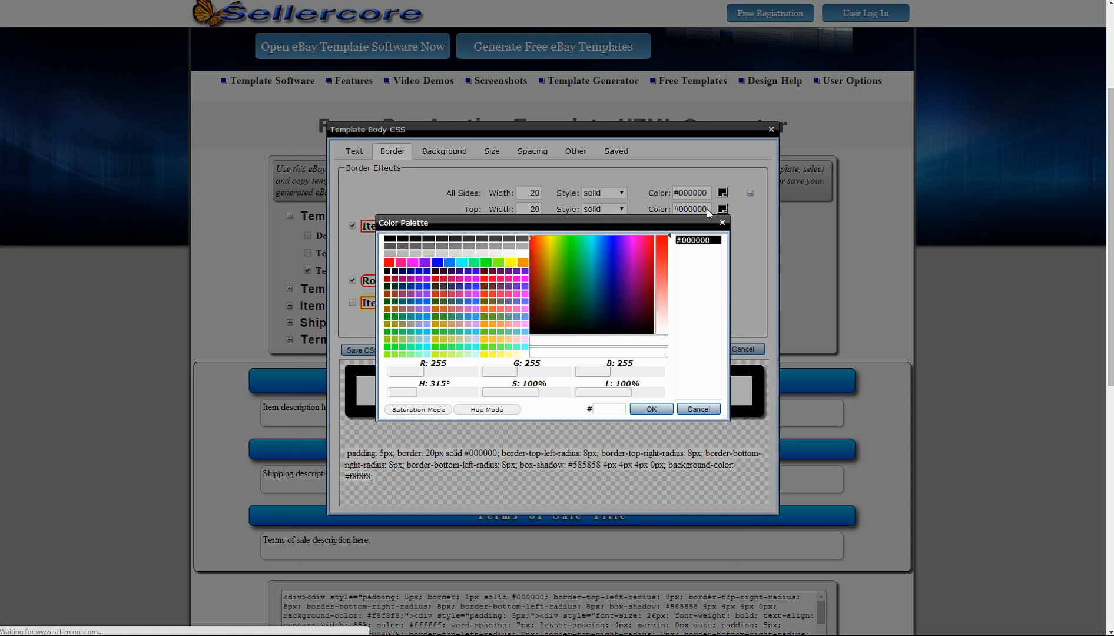
left_click(389, 262)
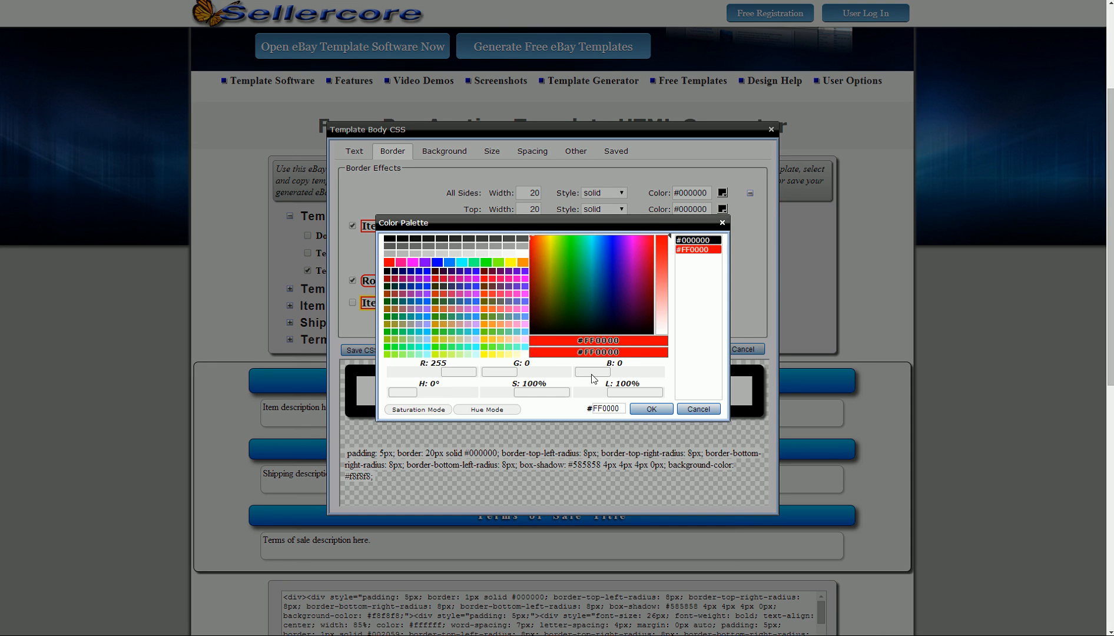
left_click(648, 410)
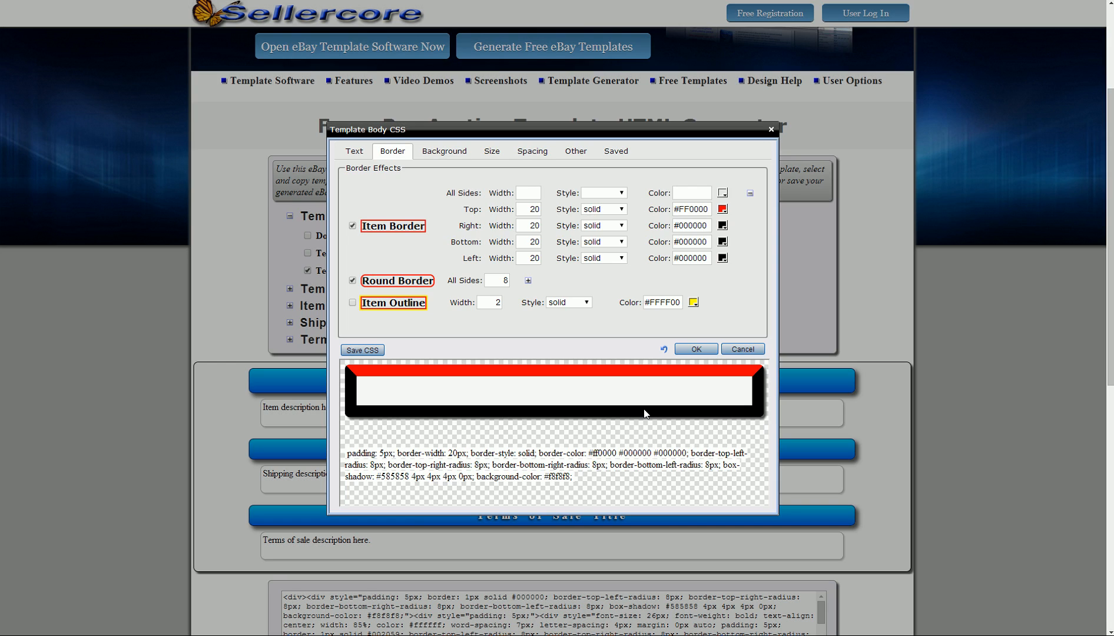
left_click(722, 259)
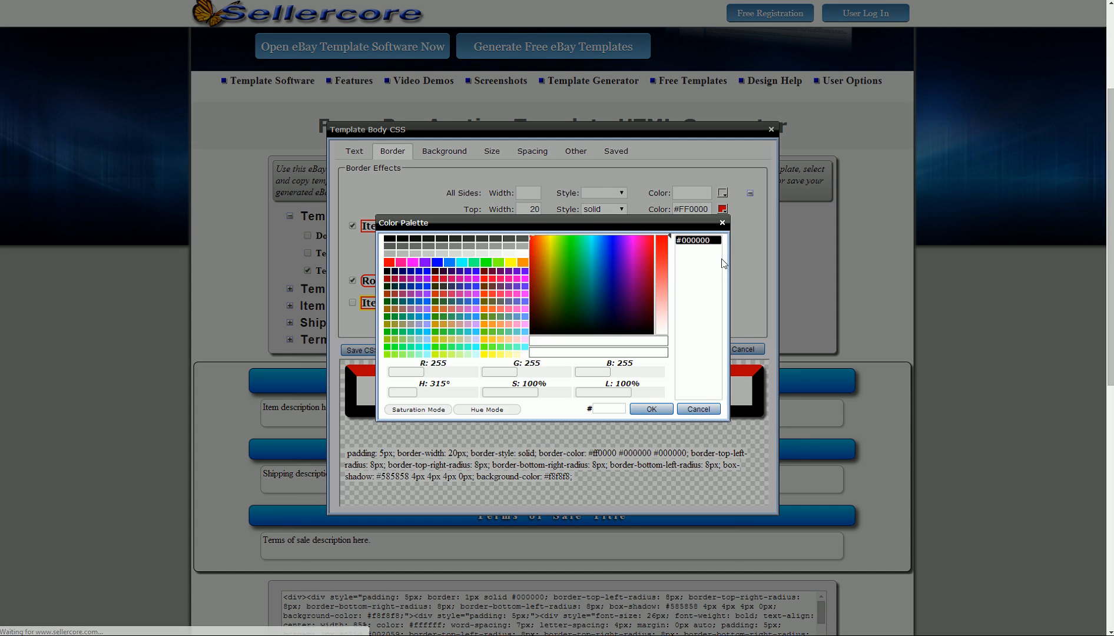
left_click(435, 262)
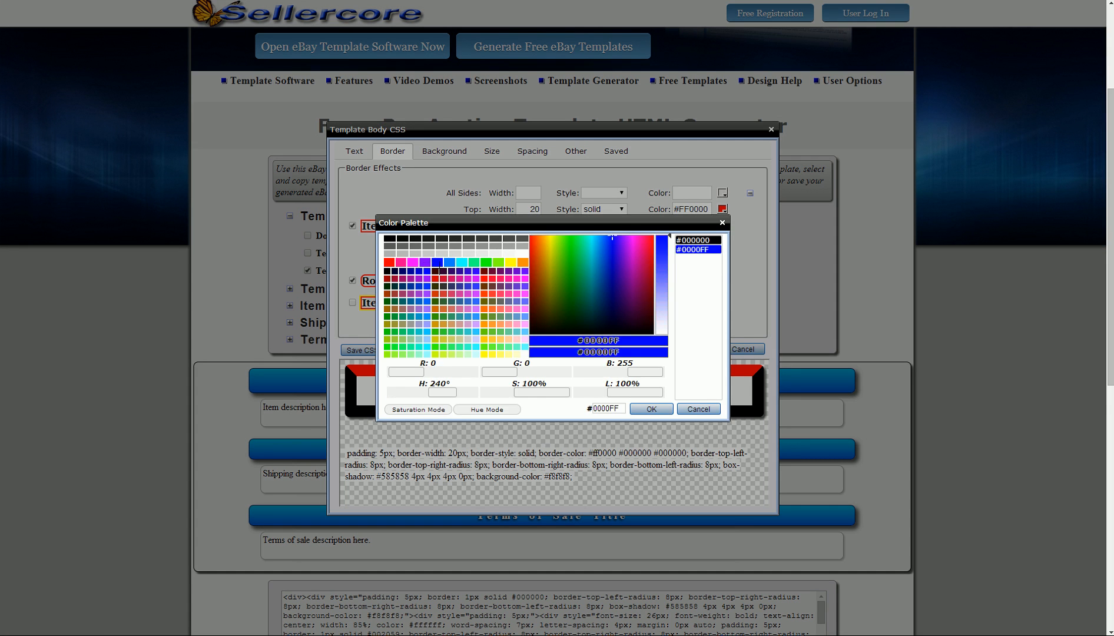
left_click(651, 409)
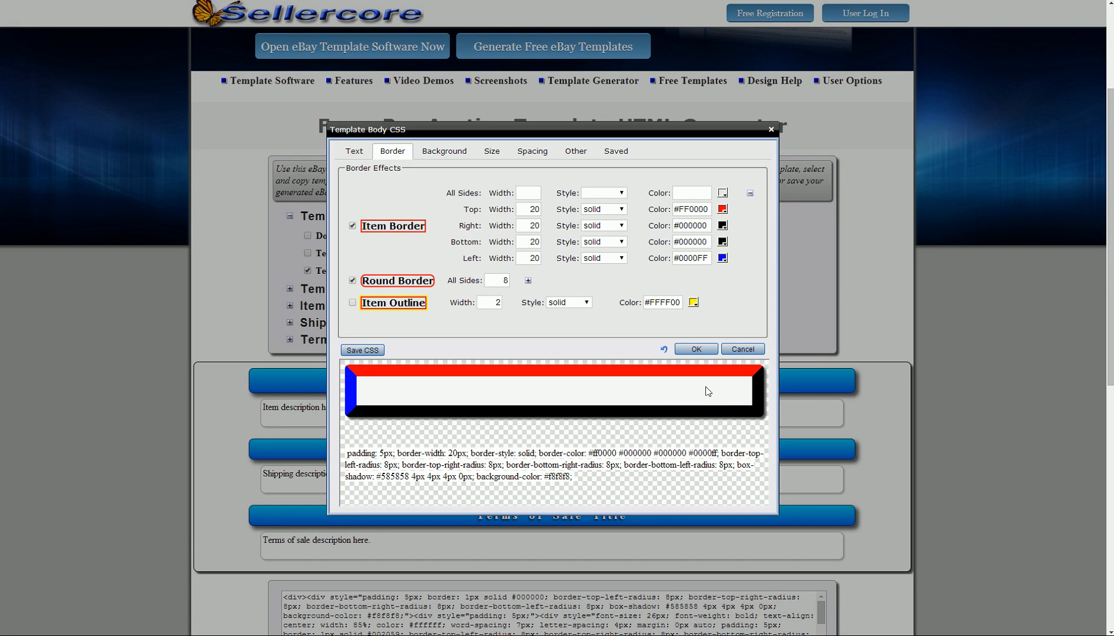
Step: Color the Template Body's right border yellow (#FFFF00) and its bottom border green (#80FF00)
left_click(722, 226)
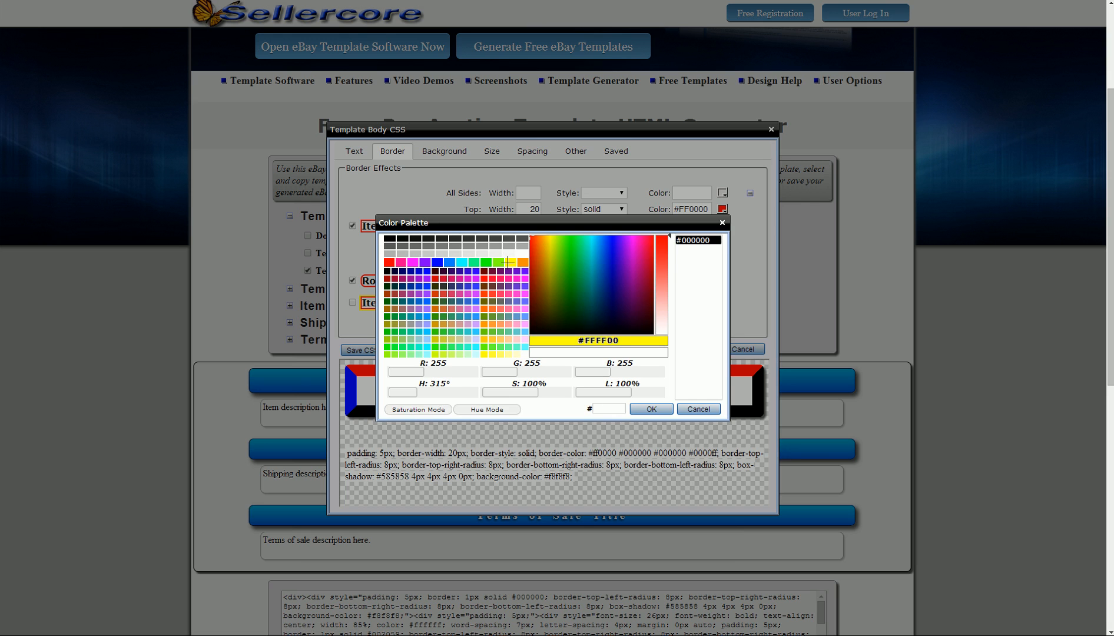
left_click(508, 262)
left_click(656, 408)
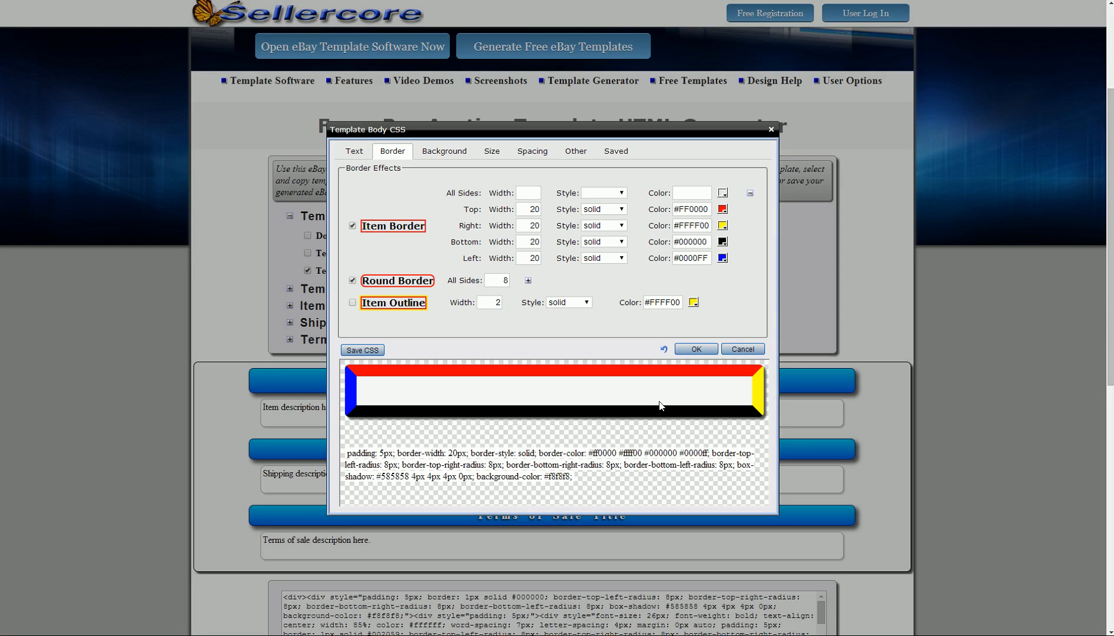
left_click(722, 242)
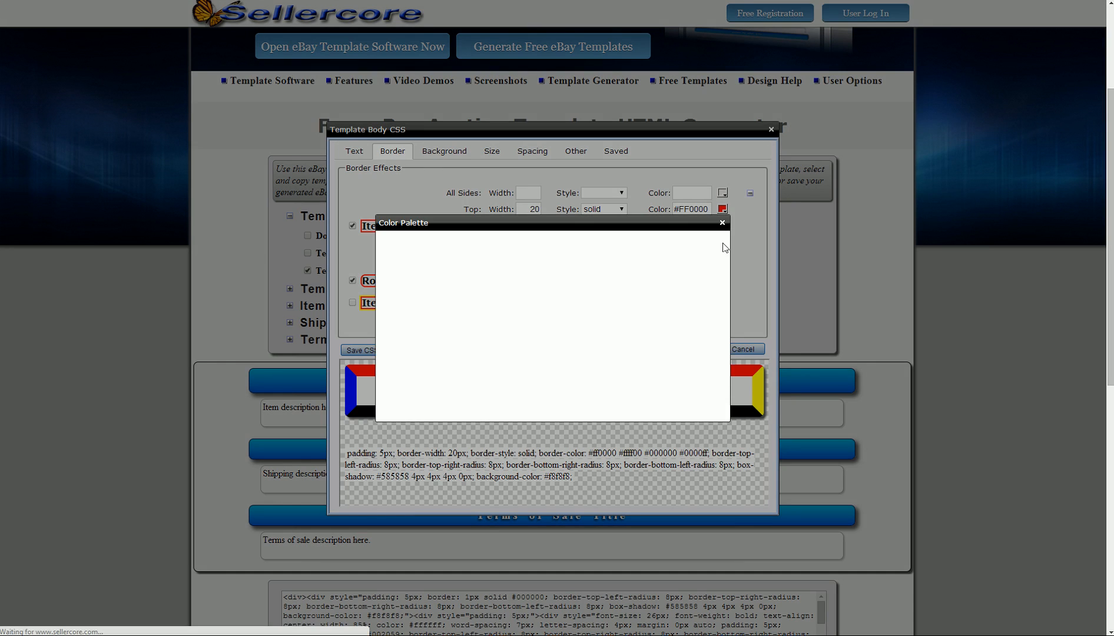
left_click(497, 262)
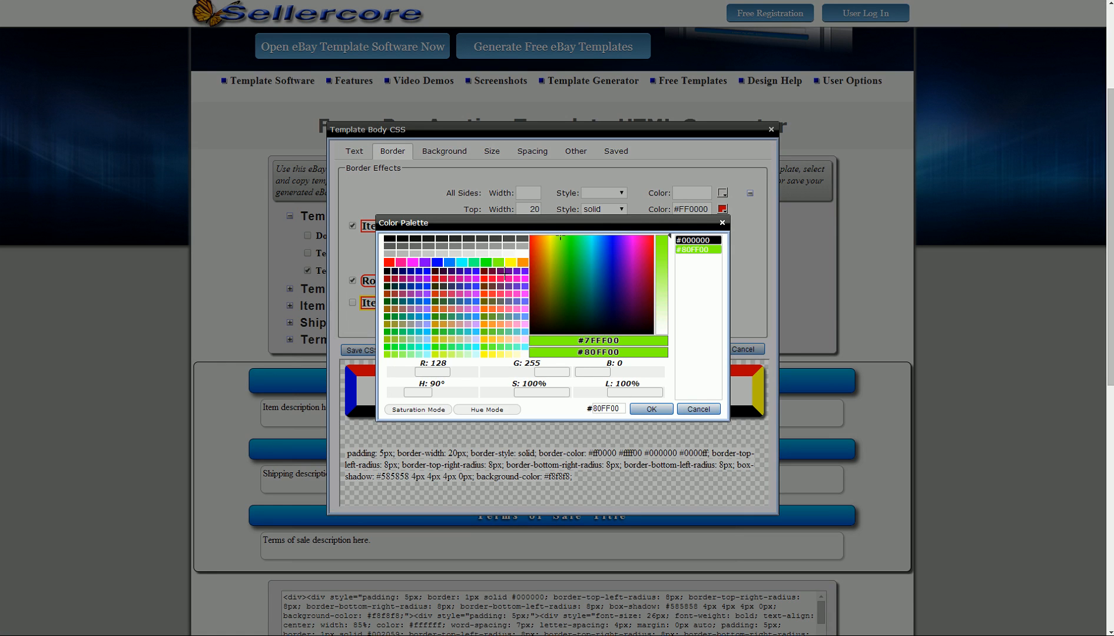
left_click(650, 409)
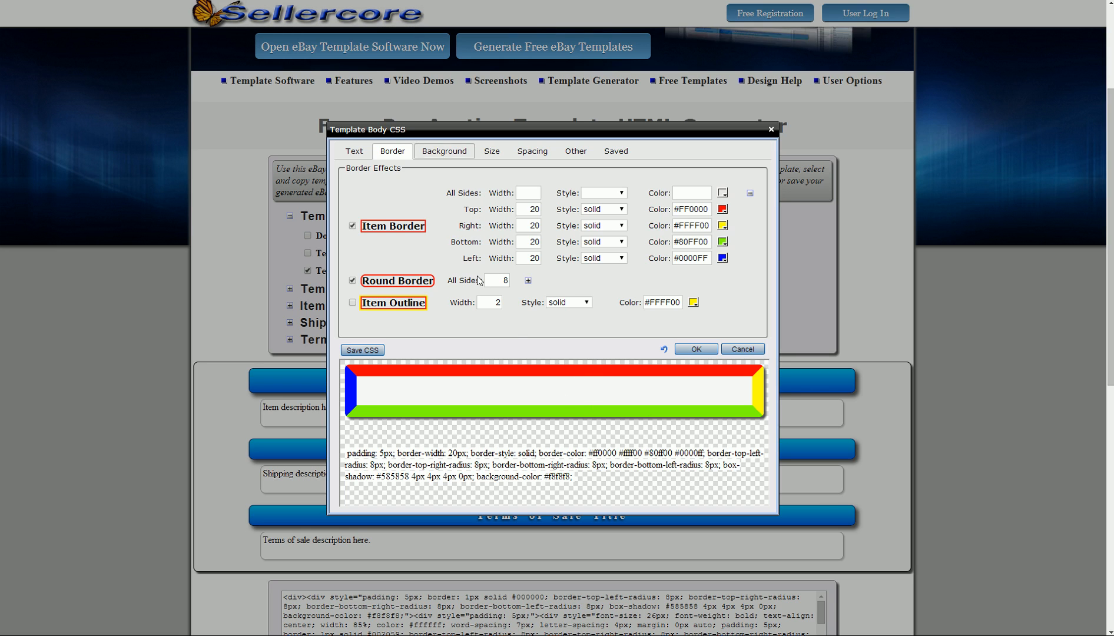
Step: Try the dashed style on the top border, and set it to dotted
left_click(601, 210)
left_click(601, 224)
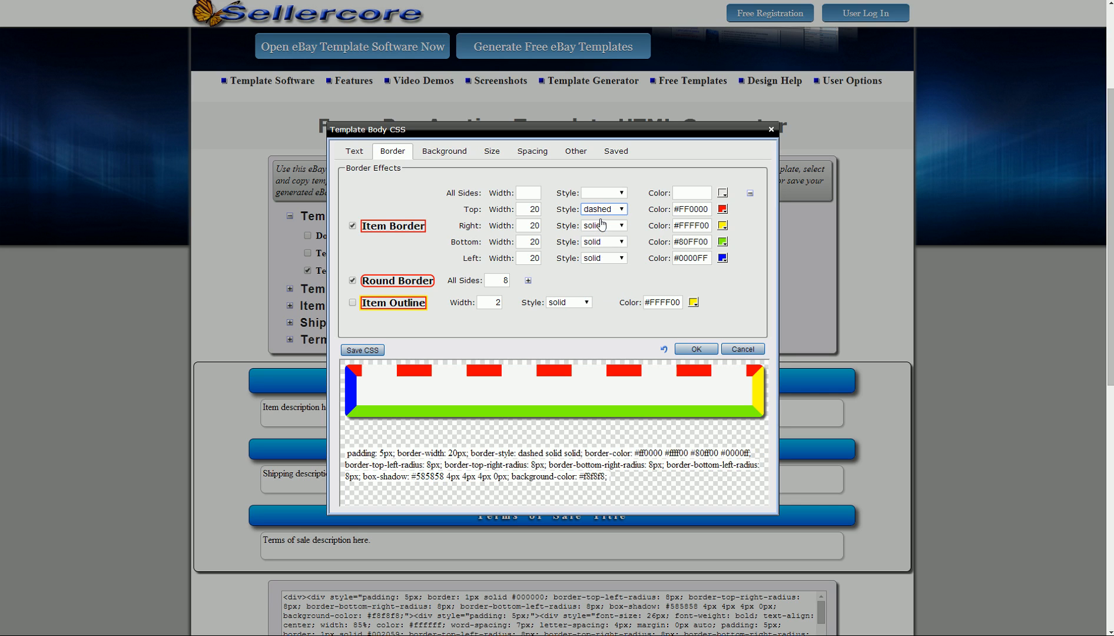
key("Up")
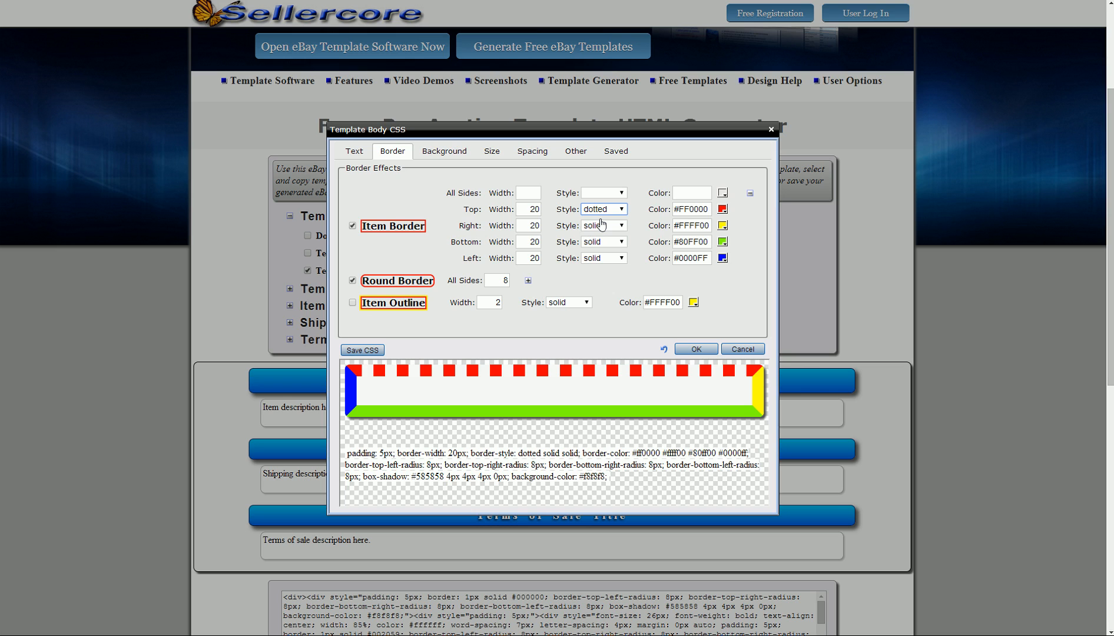
Step: Try the groove, ridge, outset and double styles on the Template Body's top border
key("Down")
key("Down")
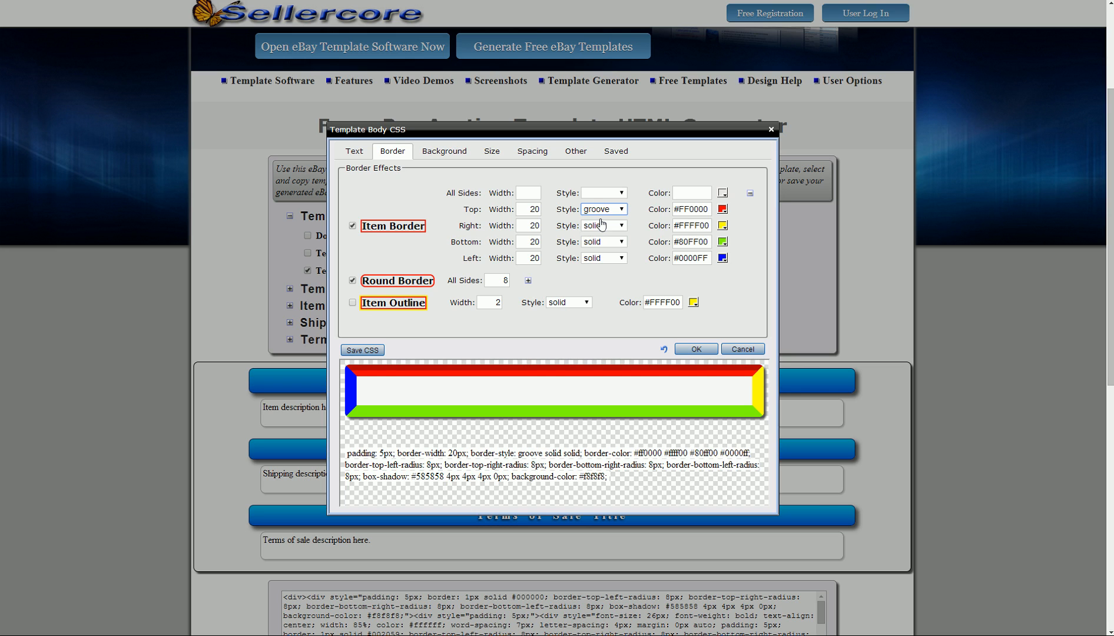
key("Down")
key("n")
key("r")
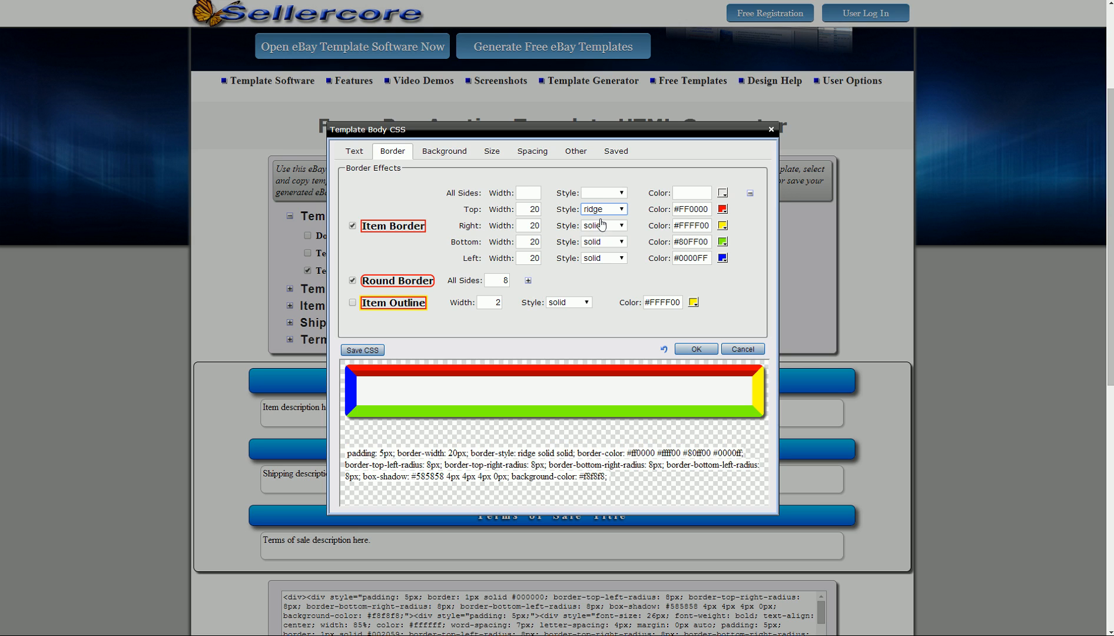
key("s")
key("i")
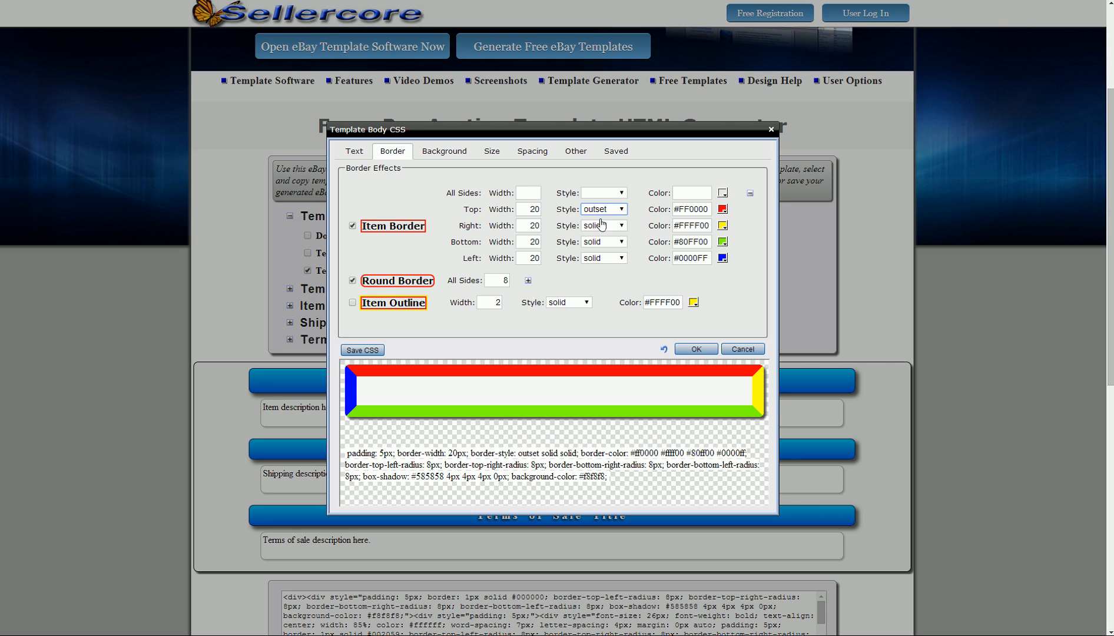
key("d")
key("d")
key("d")
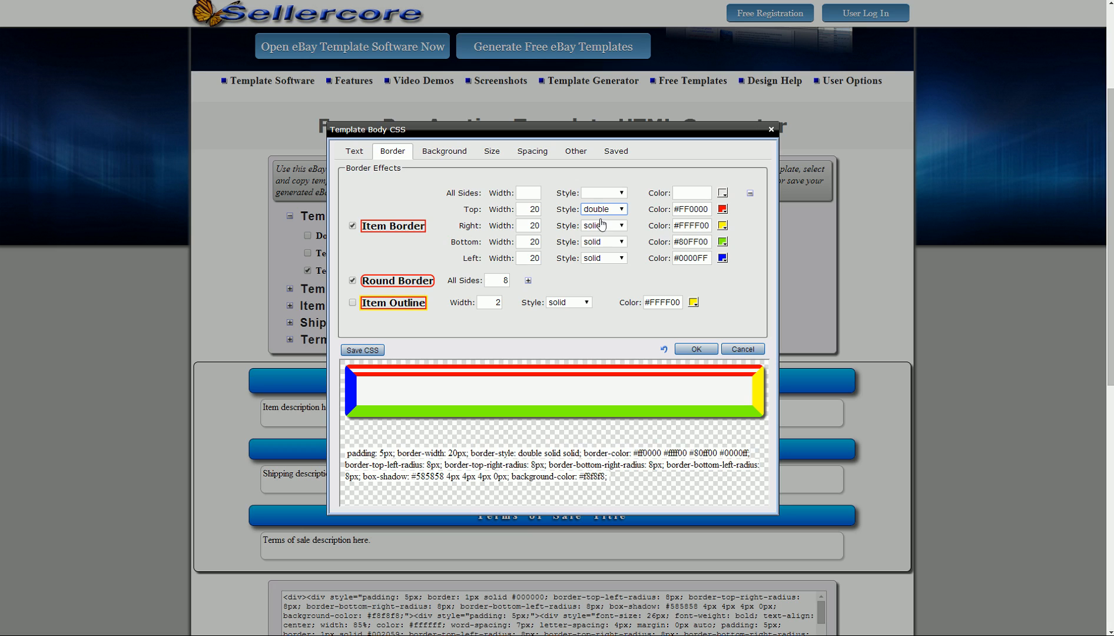
Step: Apply the groove style to the Template Body's top, right, bottom and left borders
key("Down")
key("Up")
key("Down")
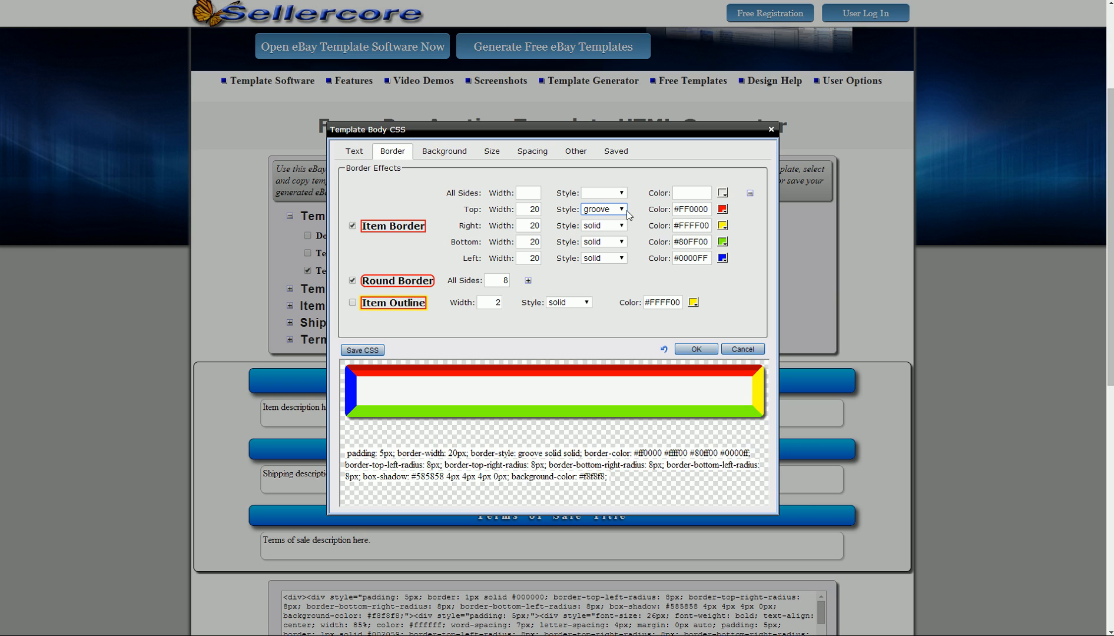
left_click(598, 227)
left_click(606, 268)
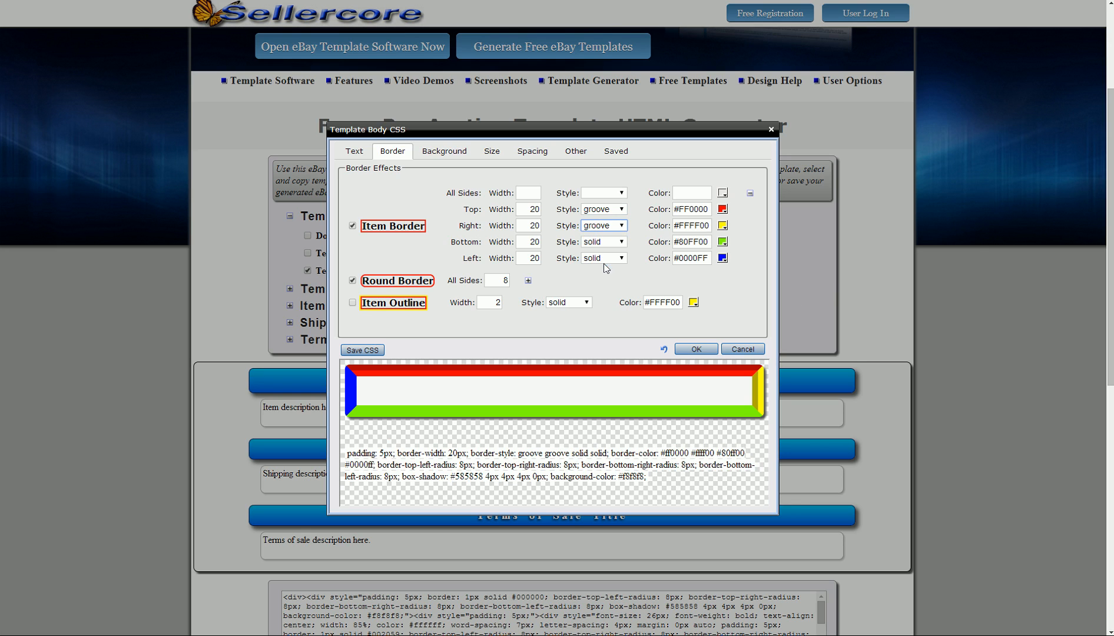
left_click(606, 242)
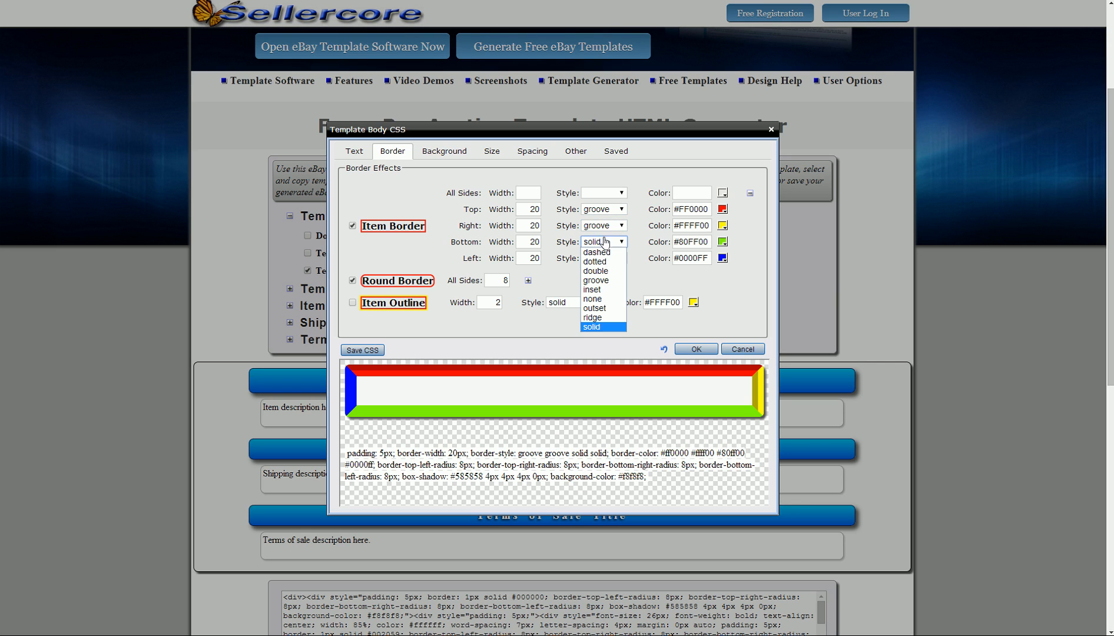
left_click(607, 280)
left_click(603, 258)
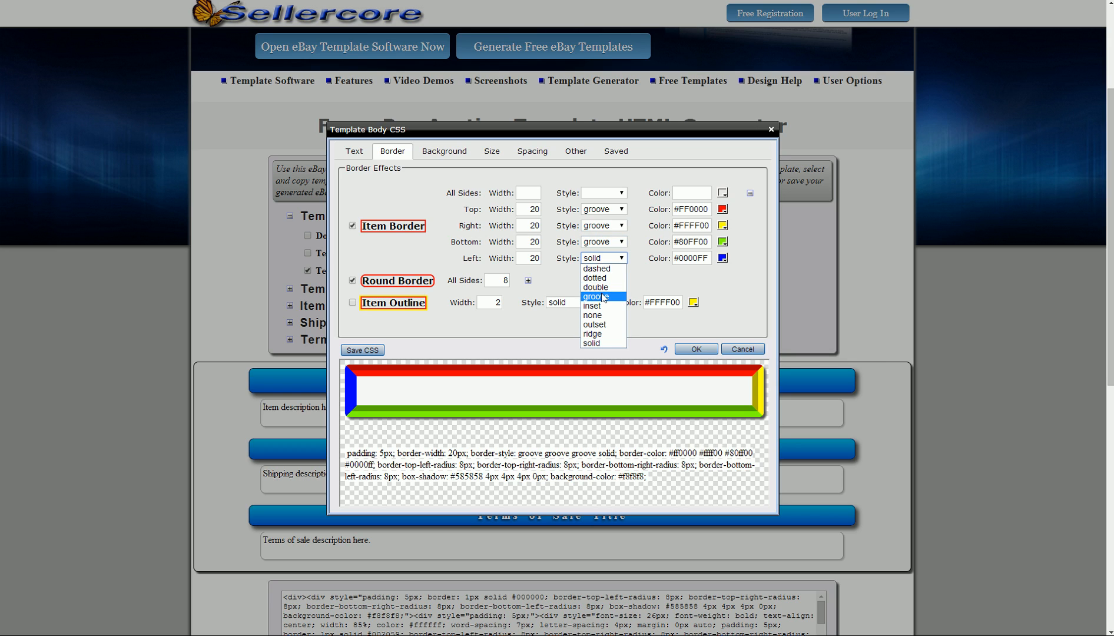
left_click(603, 297)
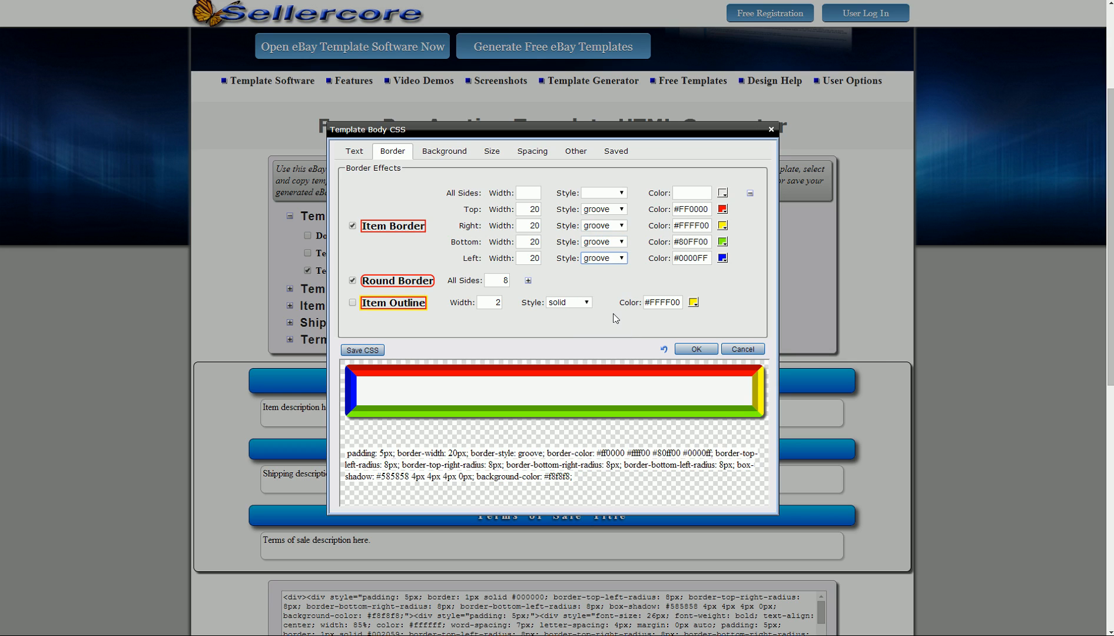
Step: Show the individual corner radii, setting top-left and bottom-right to 0 and top-right and bottom-left to 55
left_click(528, 281)
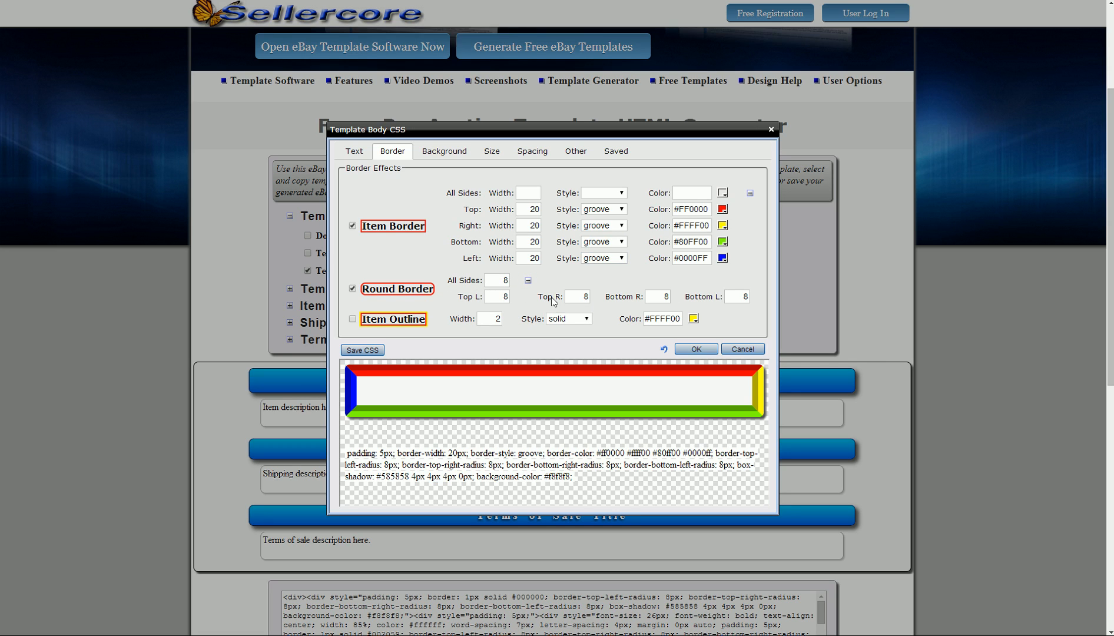
left_click(502, 296)
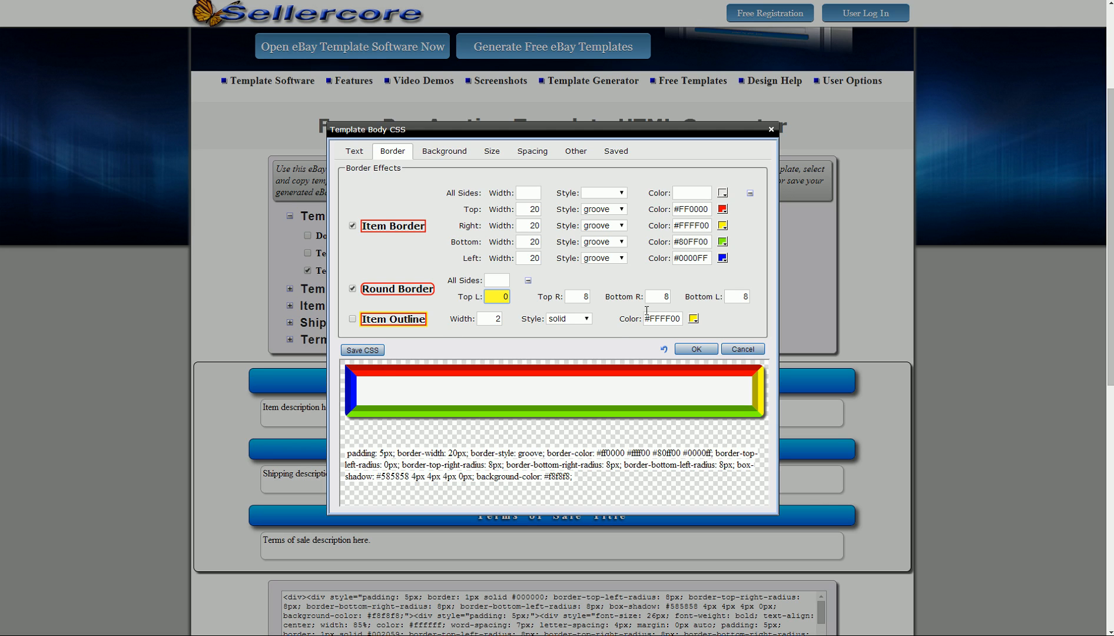
left_click(655, 295)
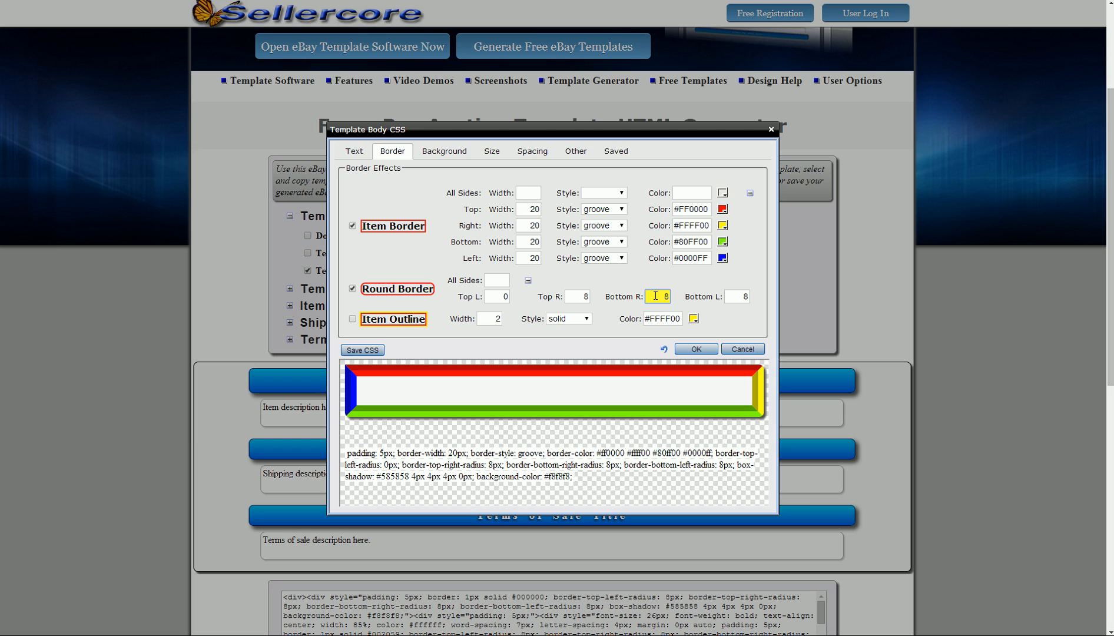
type("0")
left_click(568, 300)
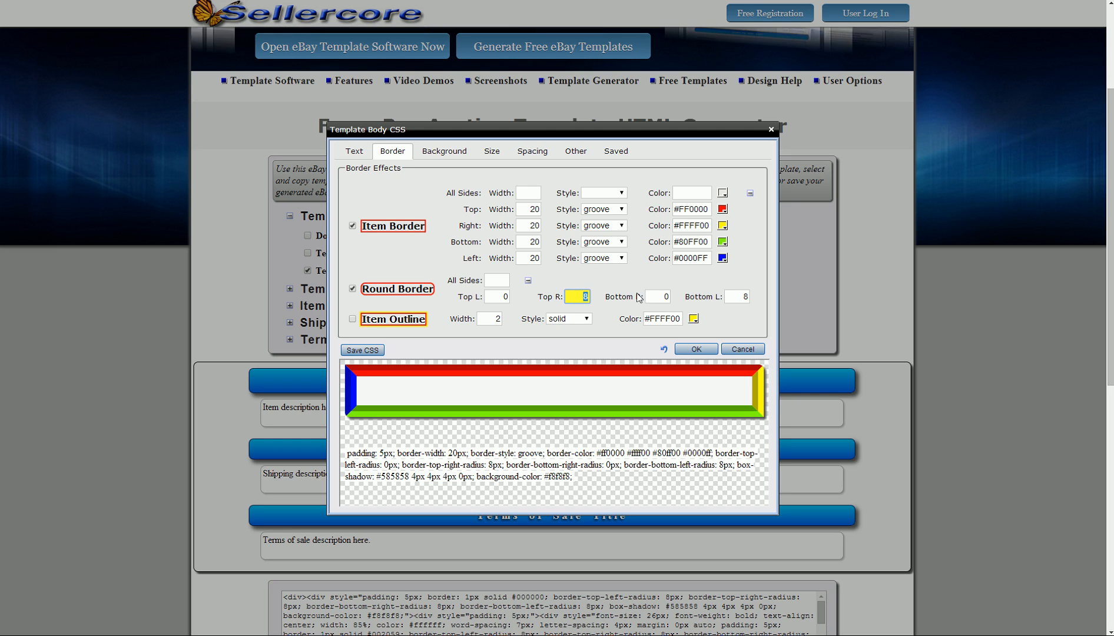
type("55")
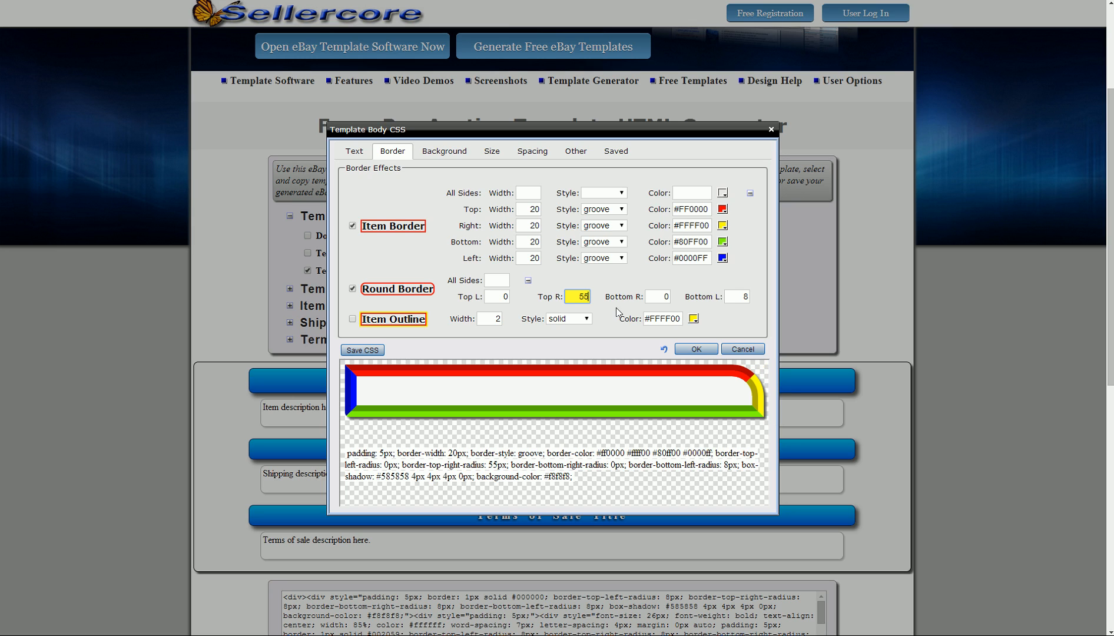
left_click(737, 298)
type("55")
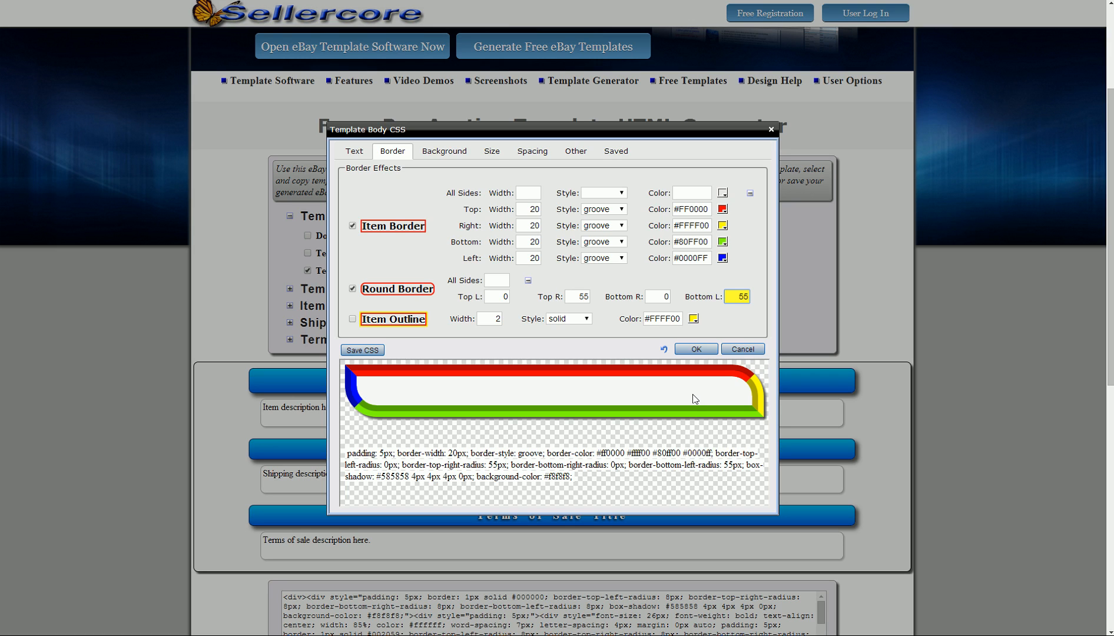
Step: Set the Template Body's padding to 25 on all sides
left_click(532, 152)
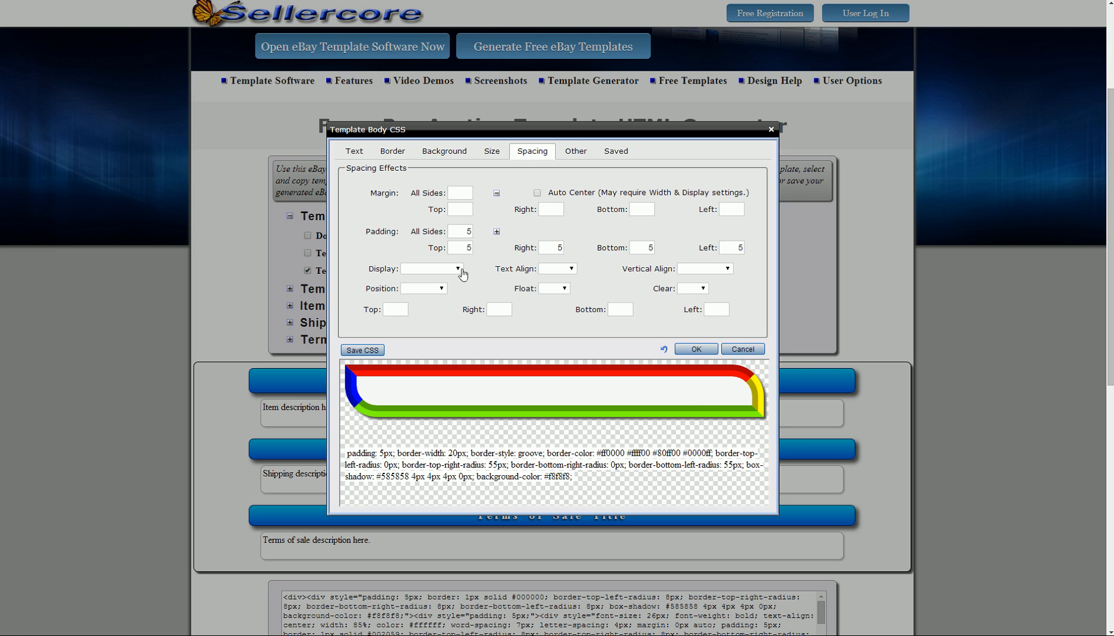
left_click(465, 235)
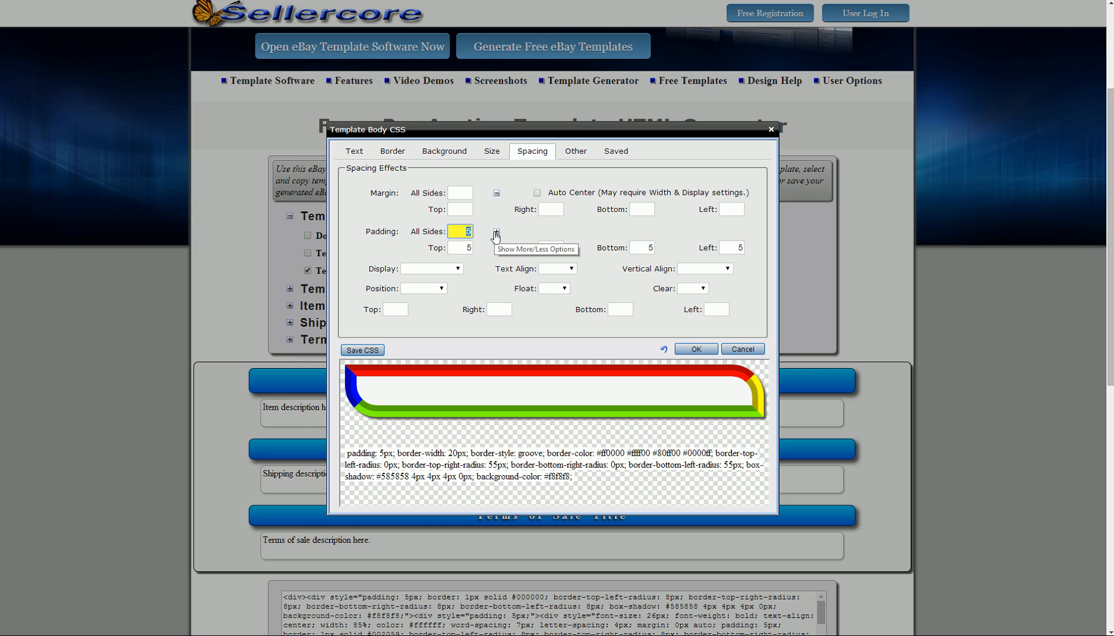
type("25")
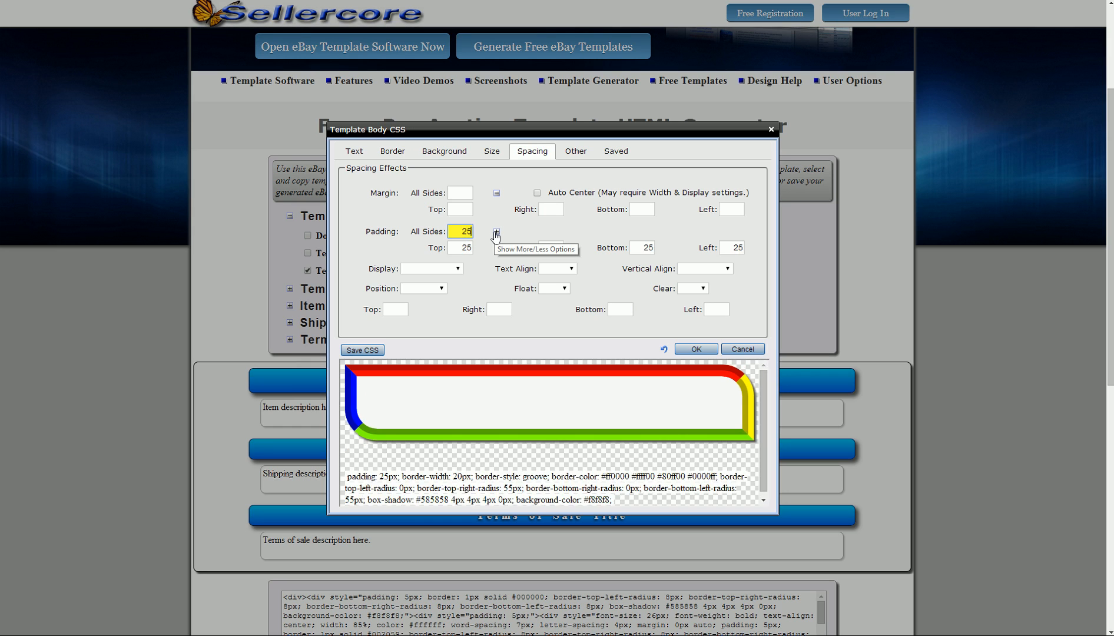
Step: Enable the Template Body's background gradient and clear its default color list
left_click(426, 157)
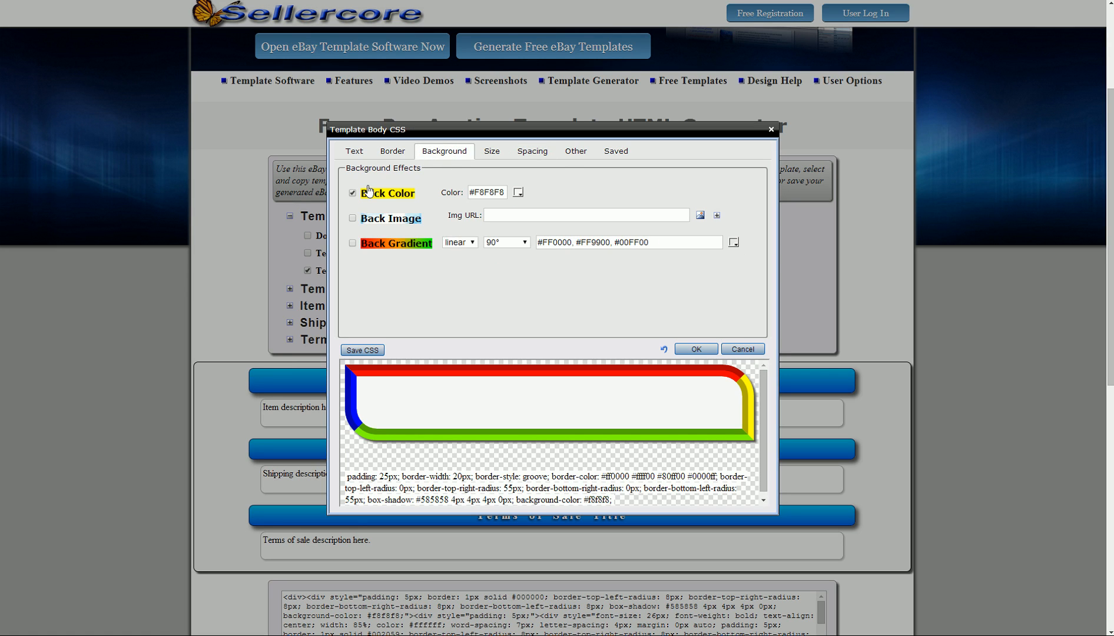
left_click(388, 249)
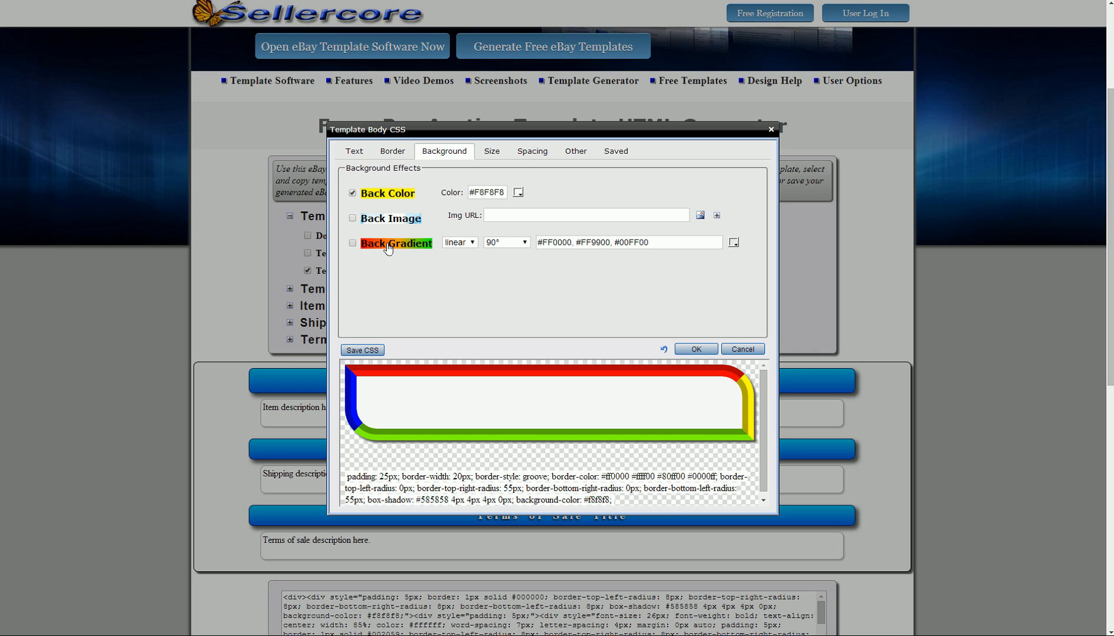
triple_click(602, 246)
key("BackSpace")
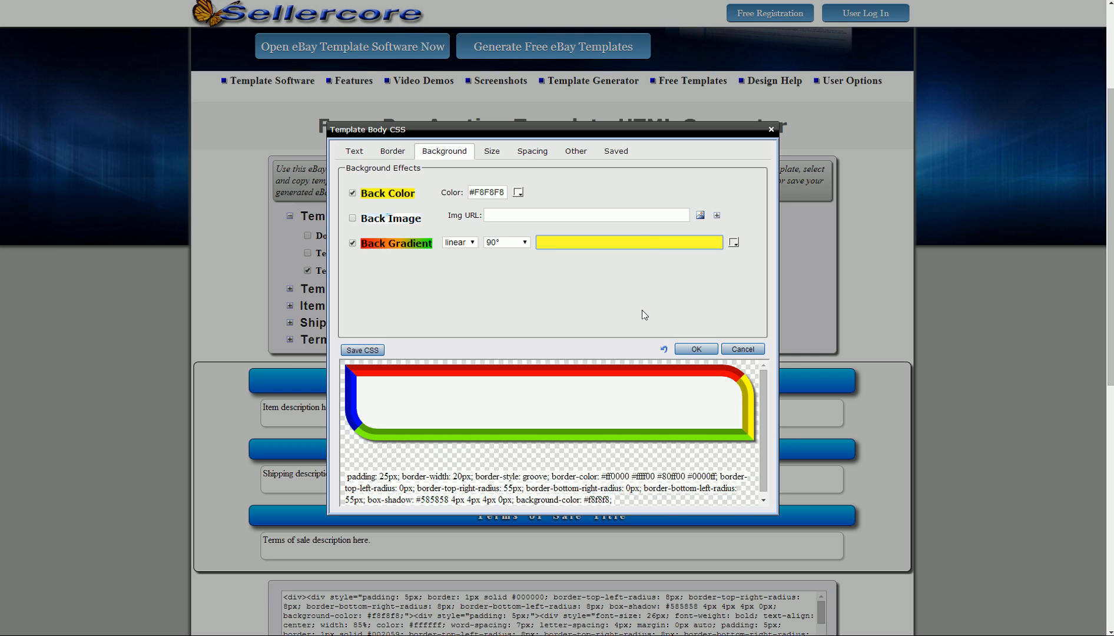
Step: Pick pure red, lower its saturation to pale red #FFCCCC, and add it as the first gradient color
left_click(733, 244)
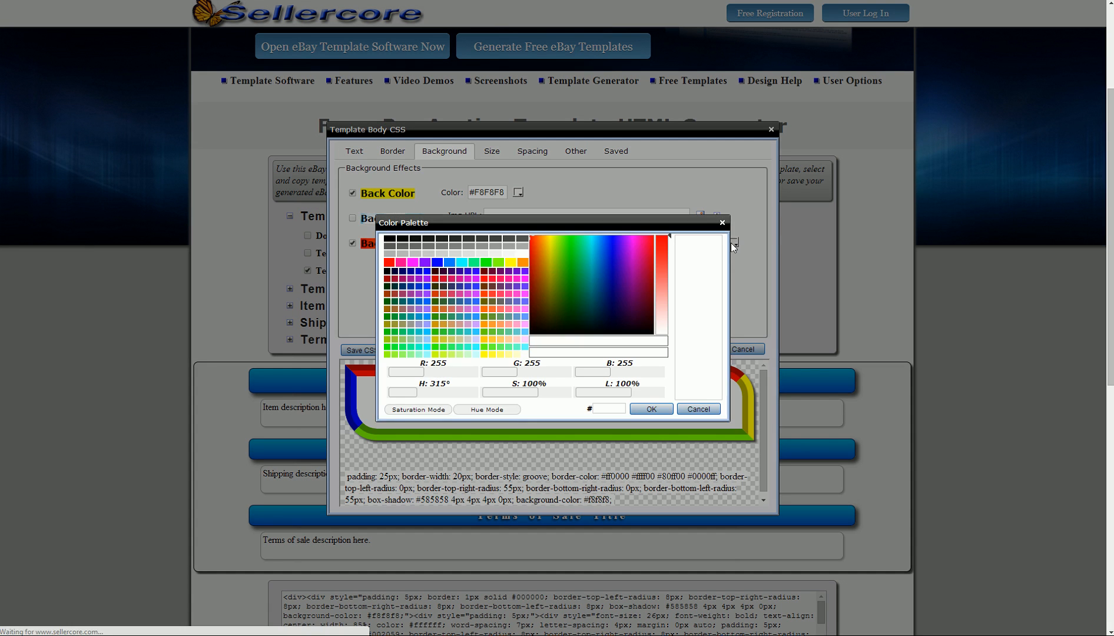
left_click(389, 262)
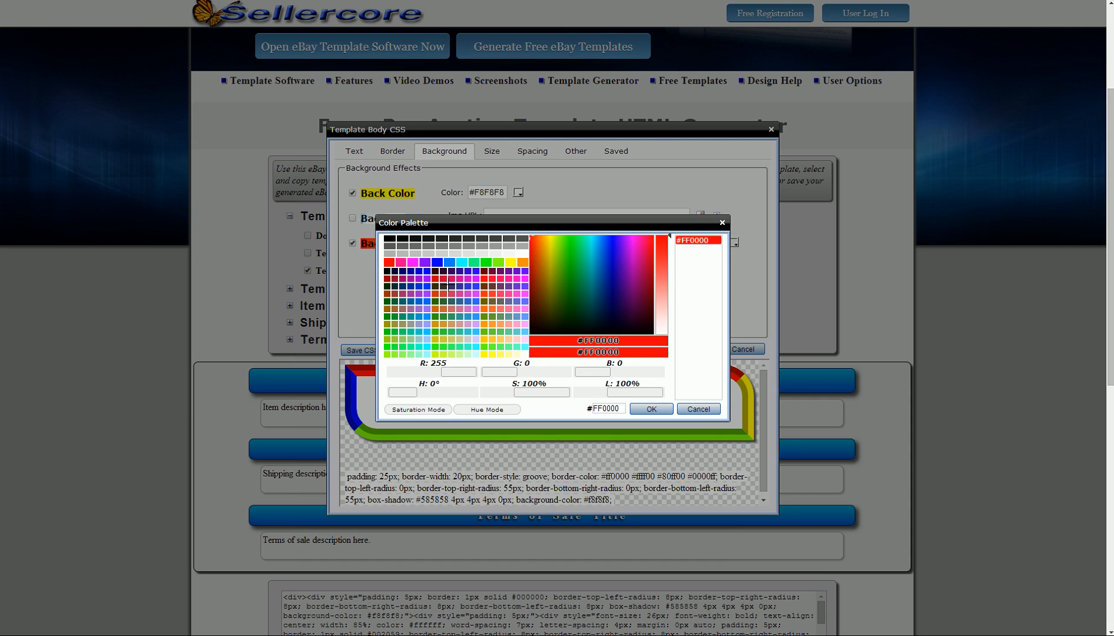
mouse_move(664, 260)
left_mouse_down()
mouse_move(664, 323)
mouse_move(667, 236)
left_mouse_up()
scroll(530, 253, "down", 4)
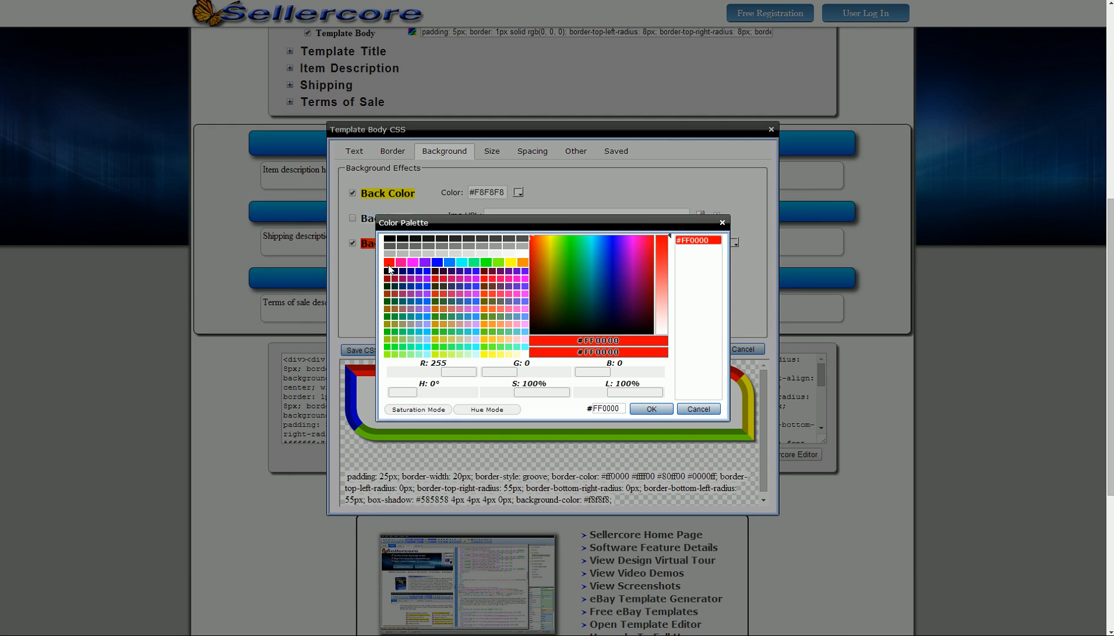
scroll(388, 269, "down", 4)
left_click_drag(540, 391, 510, 395)
left_click(651, 409)
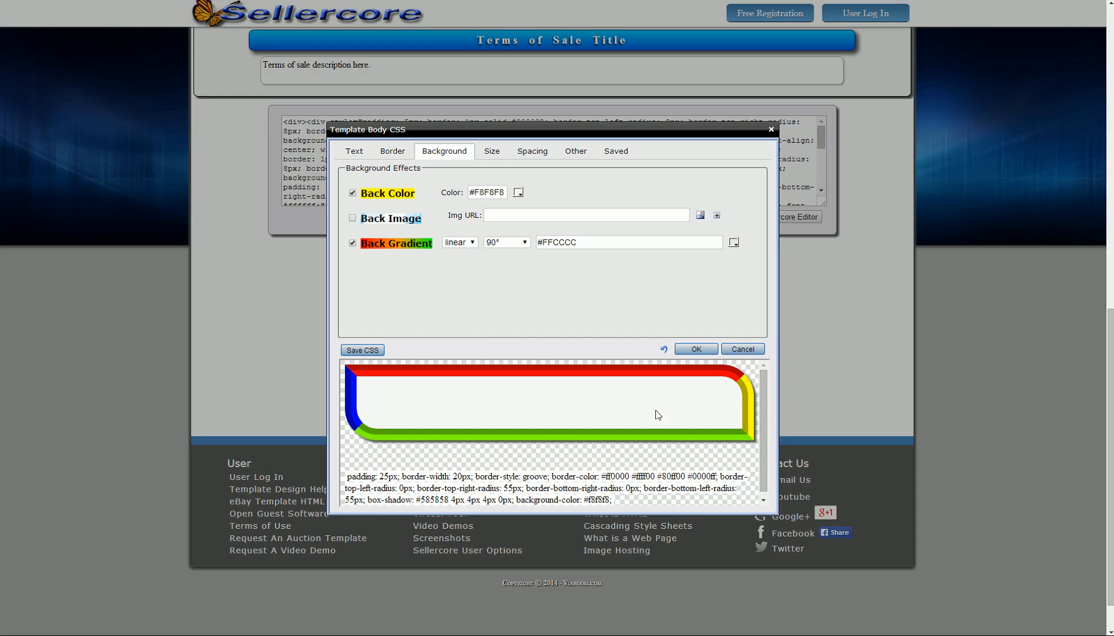
Step: Add pale blue #CCCCFF and pale yellow #FFFFD1 as the second and third background gradient colors
left_click(733, 242)
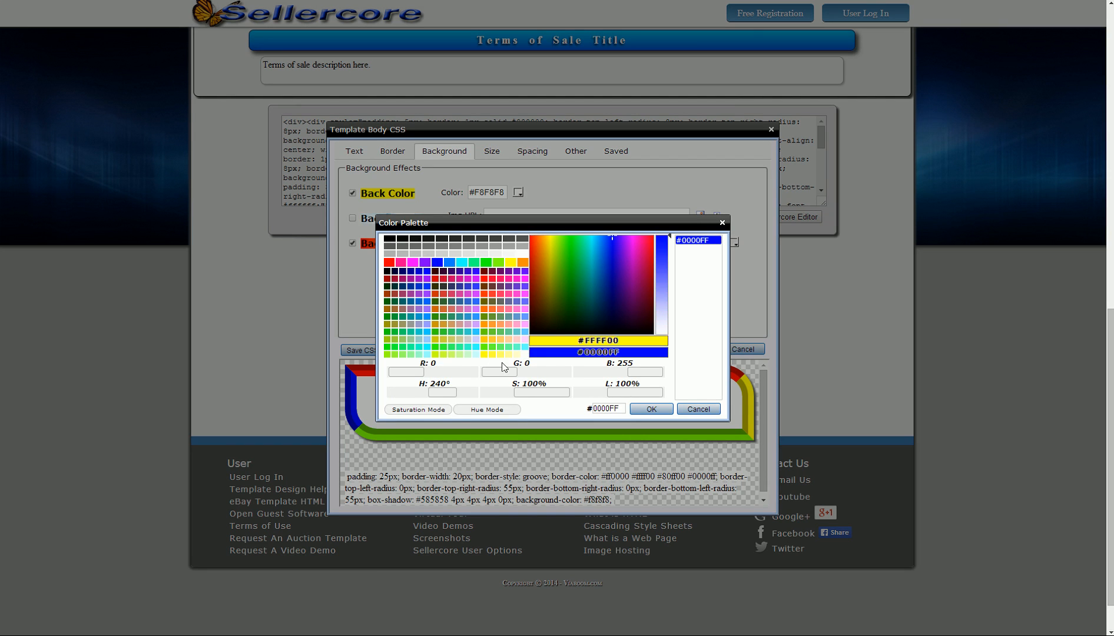
left_click_drag(523, 391, 517, 401)
left_click(654, 409)
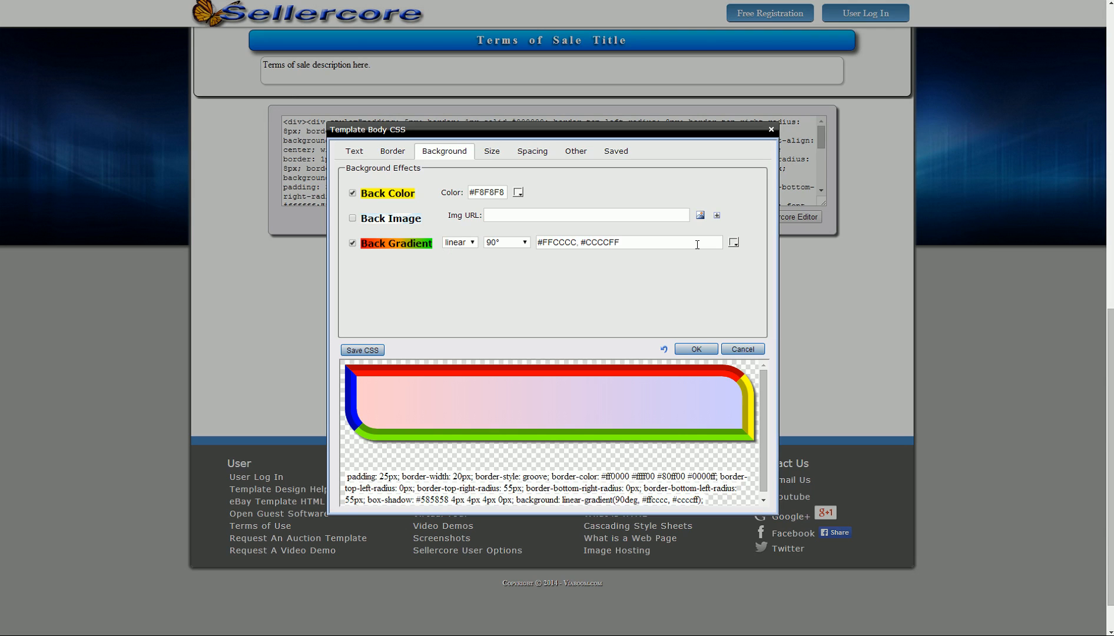
left_click(733, 243)
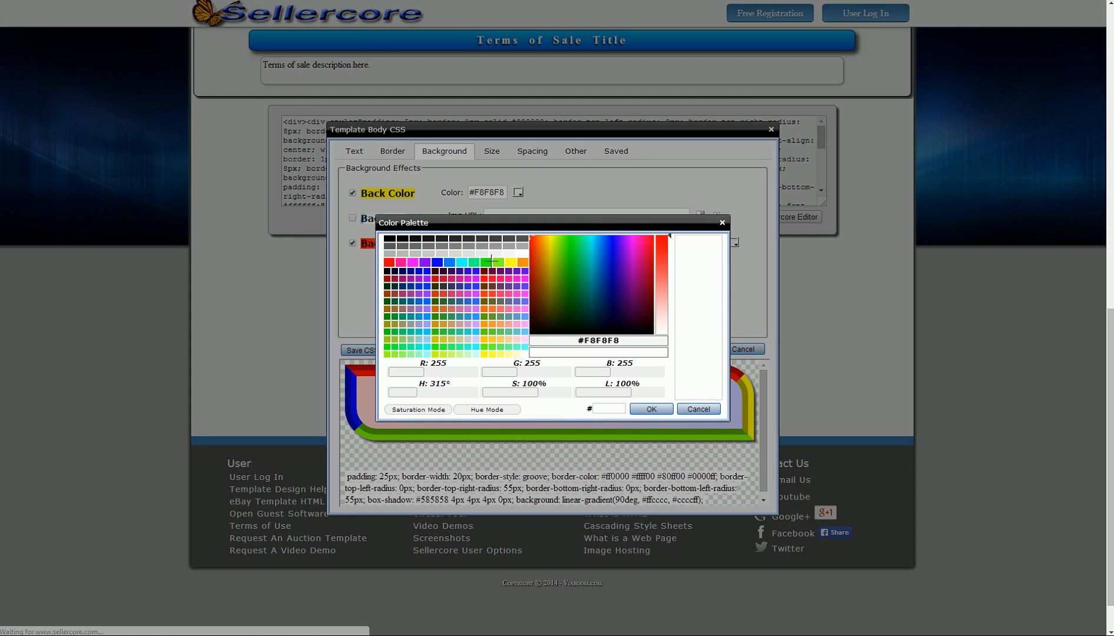
left_click_drag(529, 393, 503, 397)
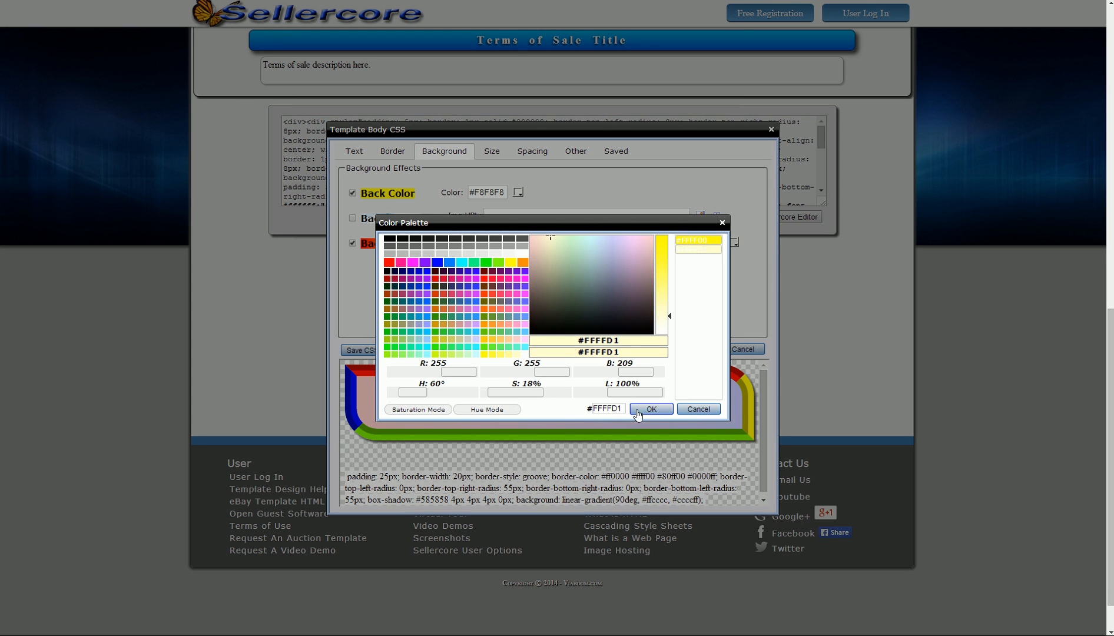
left_click(641, 408)
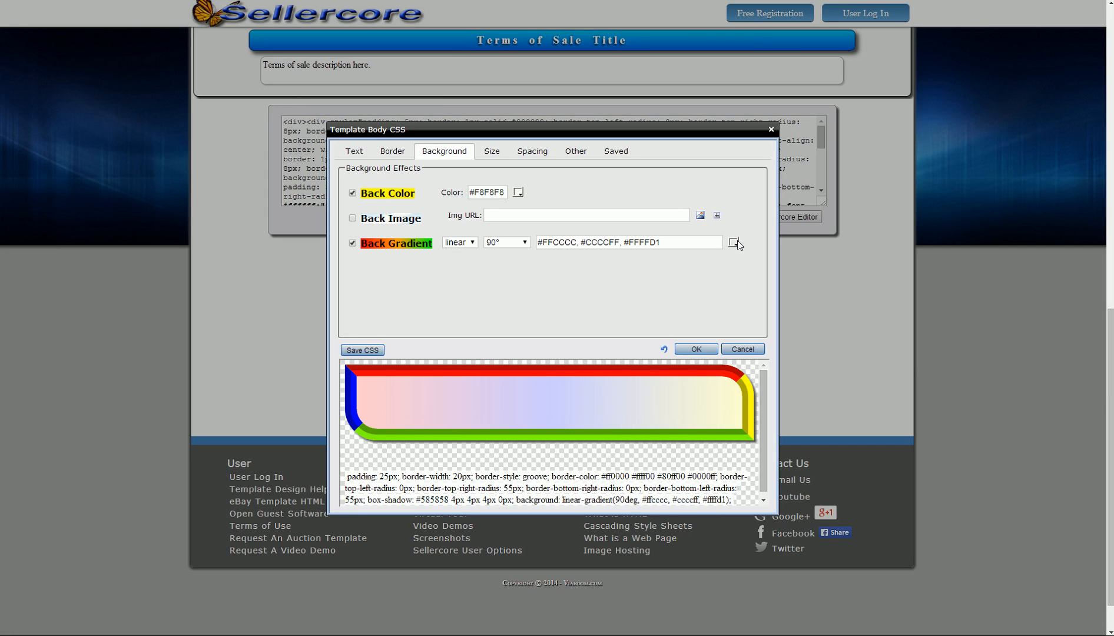
Step: Add pale green #E5FFCC as the fourth gradient color and set the linear gradient's angle to 135°
left_click(733, 242)
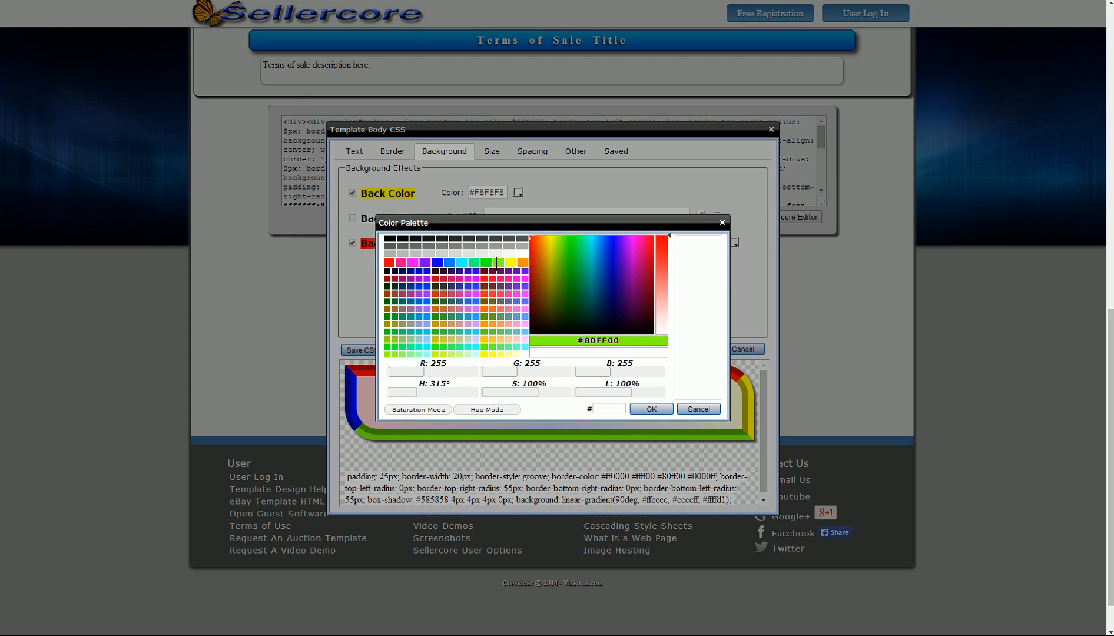
left_click(497, 262)
left_click_drag(509, 400, 502, 399)
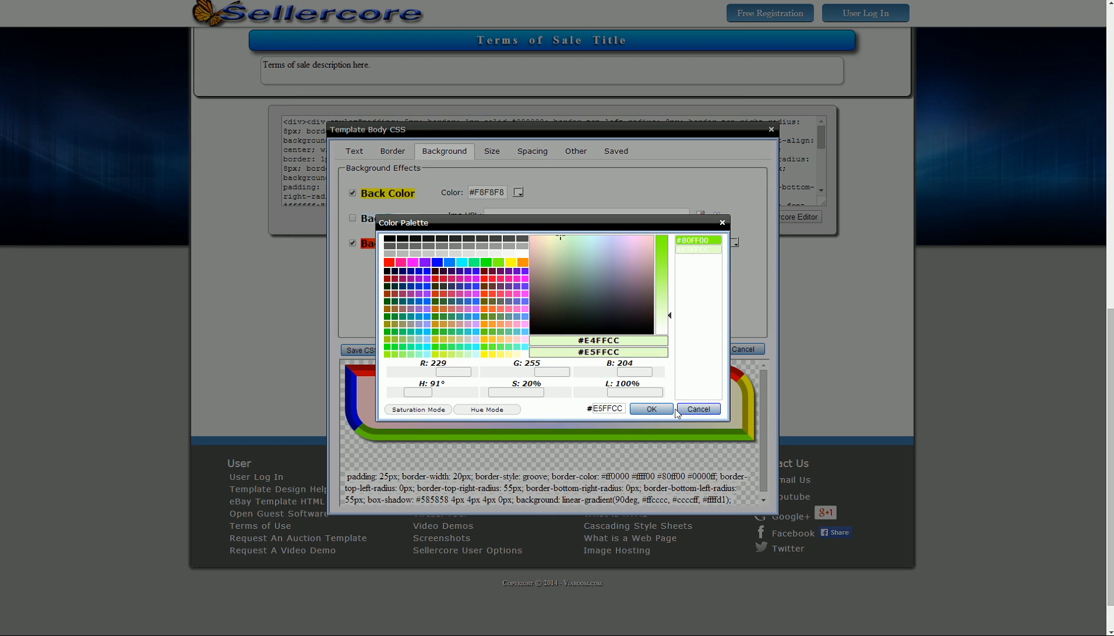
left_click(643, 408)
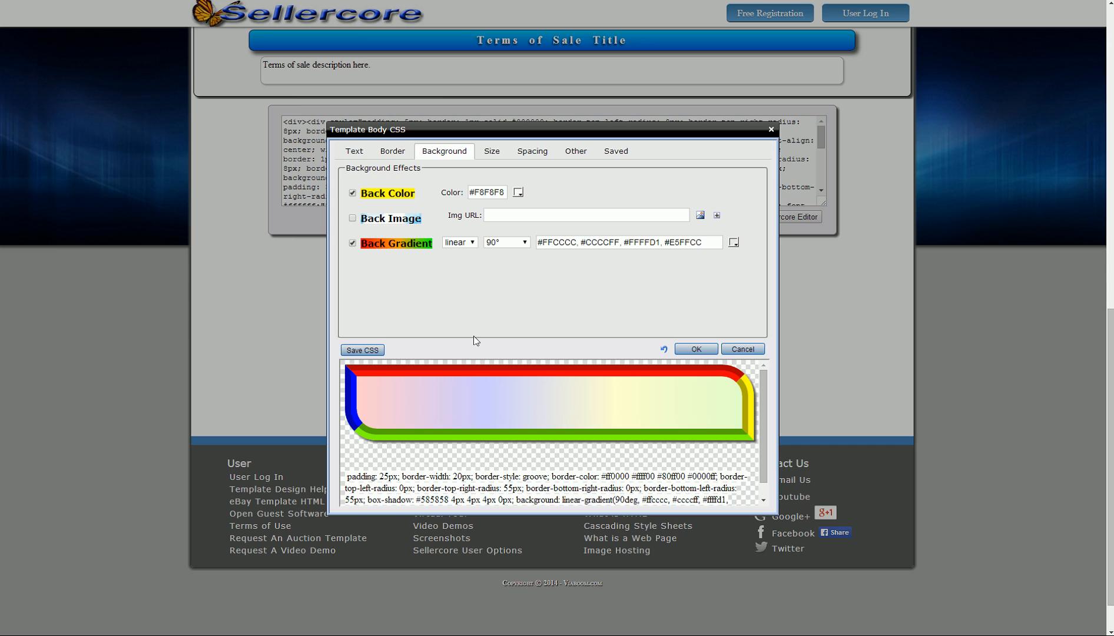
left_click(497, 242)
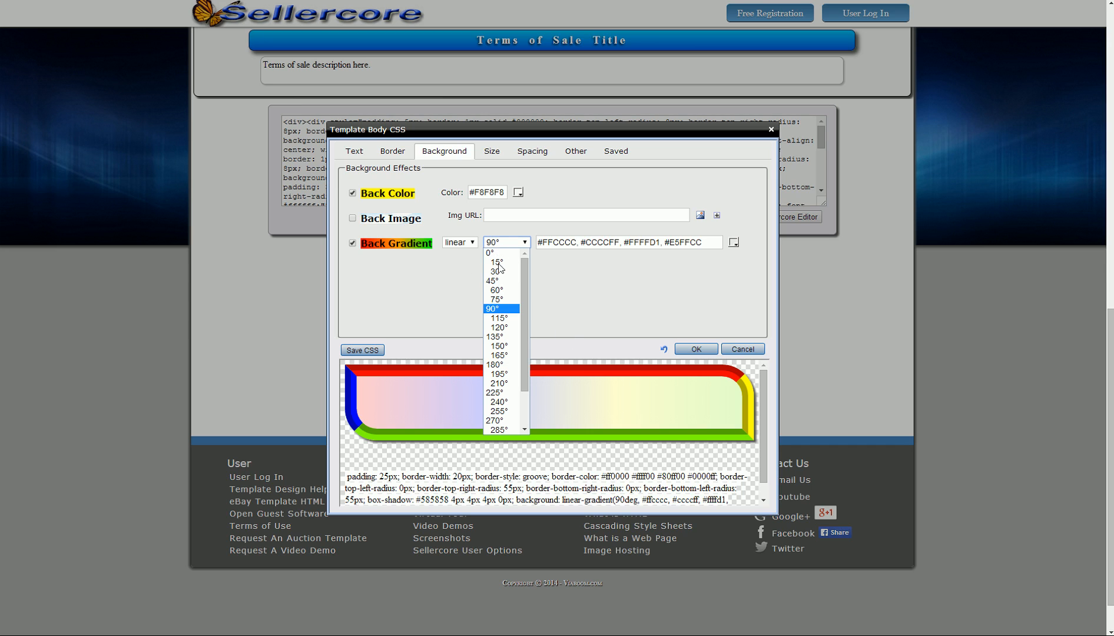
left_click(497, 337)
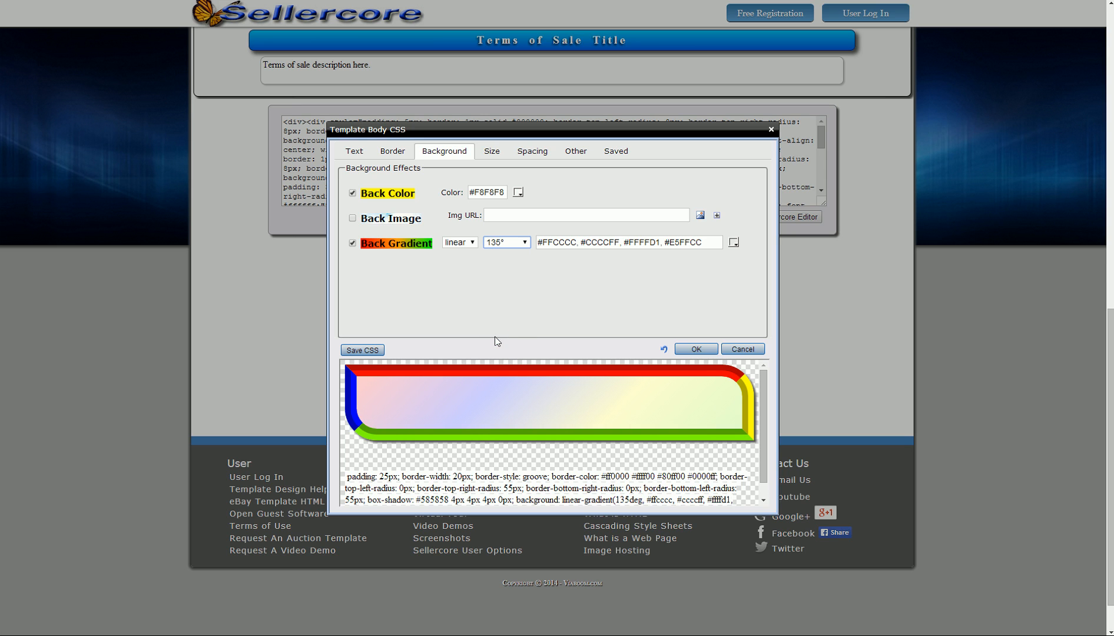
Step: Apply the Template Body's CSS changes to the template and review the result in the preview
left_click(696, 350)
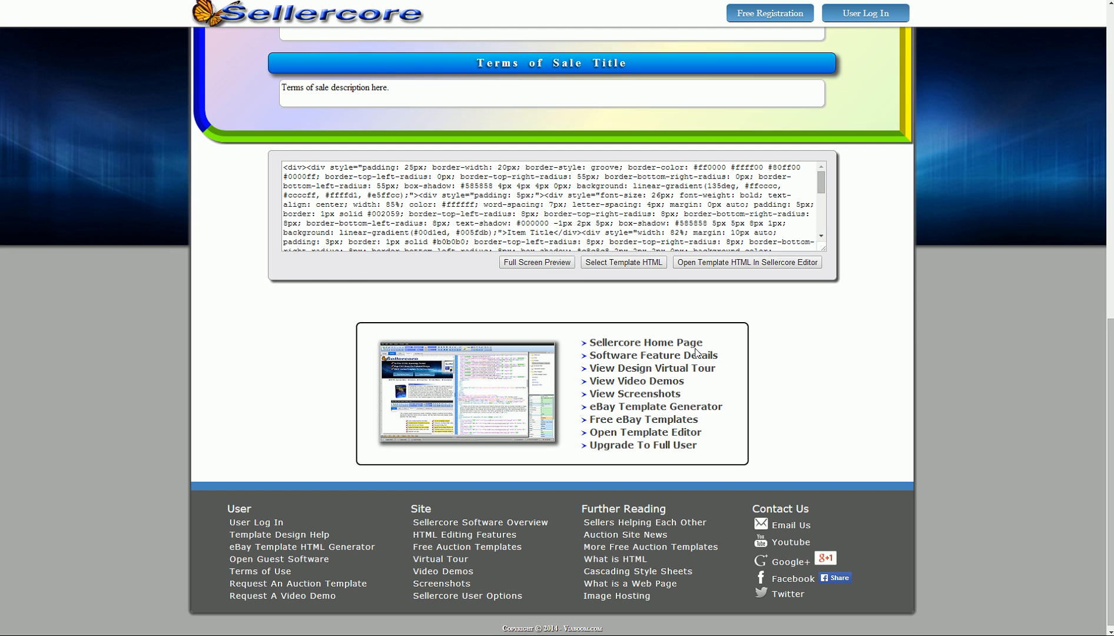
scroll(827, 359, "up", 4)
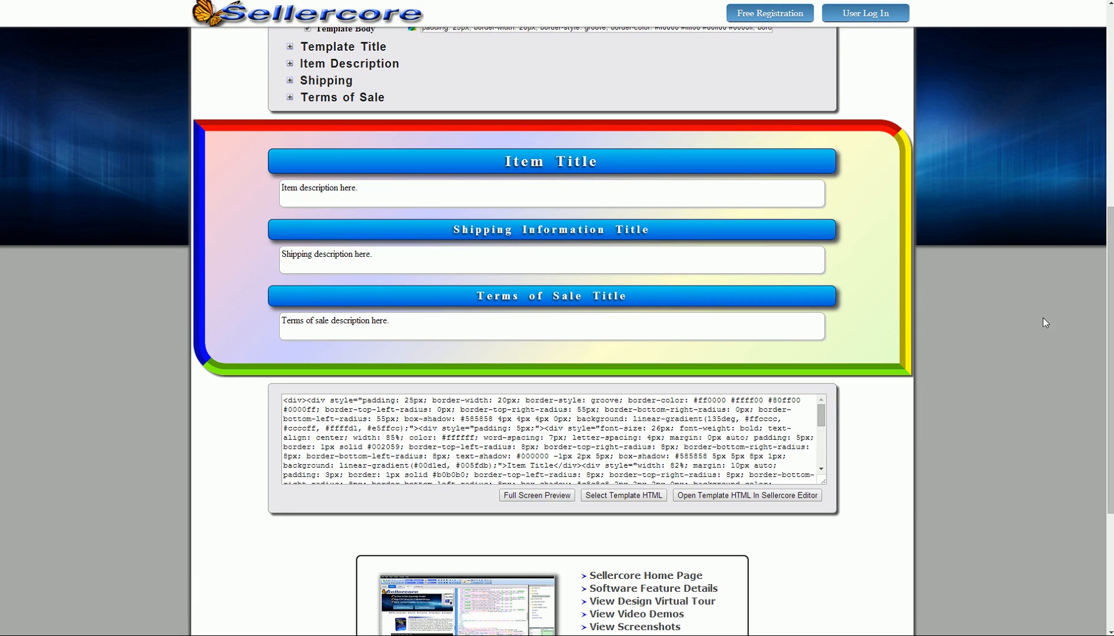
scroll(1001, 281, "up", 1)
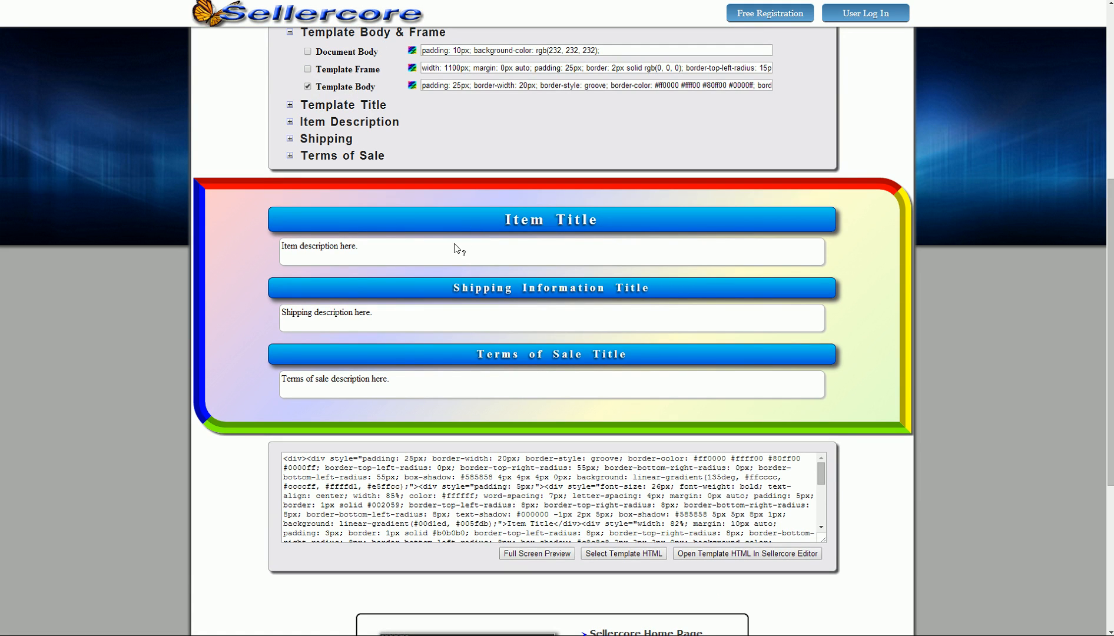
scroll(472, 223, "up", 2)
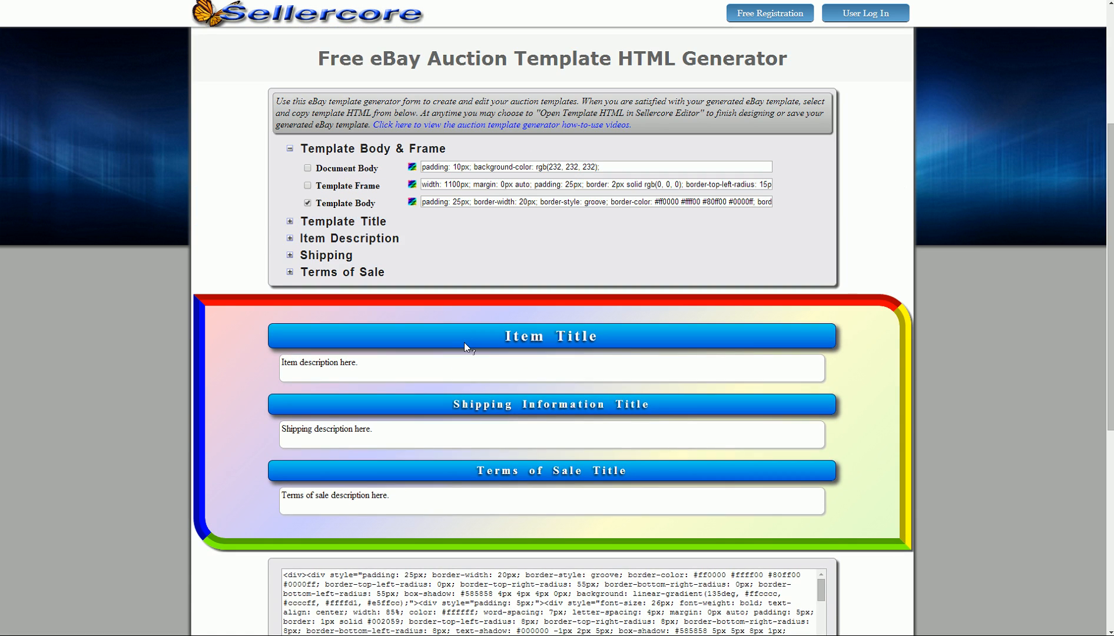
Step: Round the Item Title's Description Header corners individually: top-left 0, top-right 55, bottom-right 0 and bottom-left 55 px
left_click(464, 336)
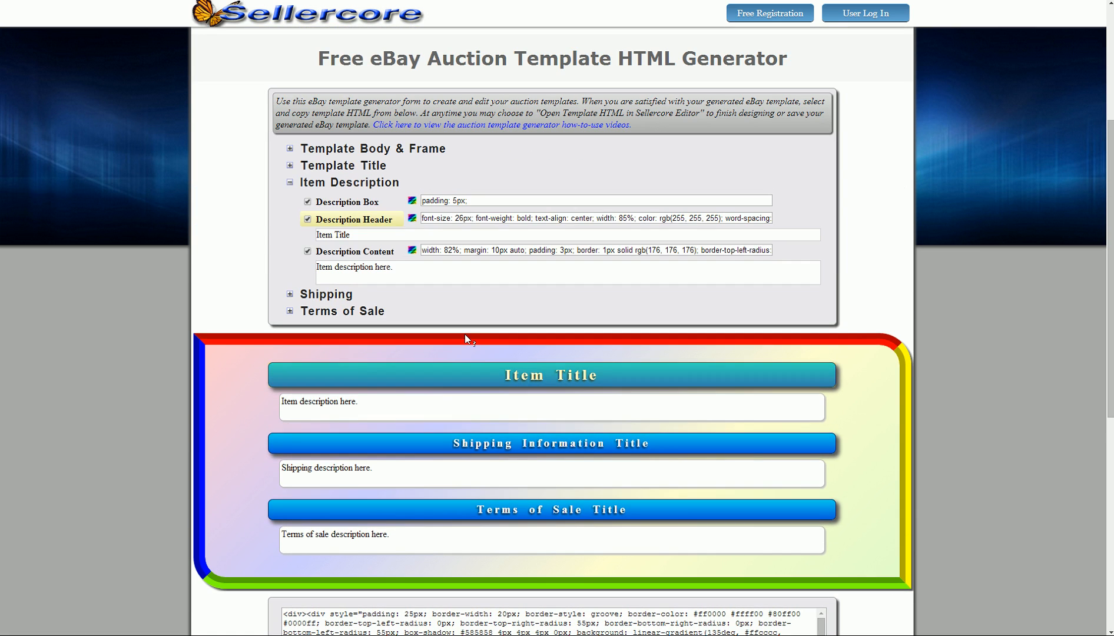
left_click(412, 219)
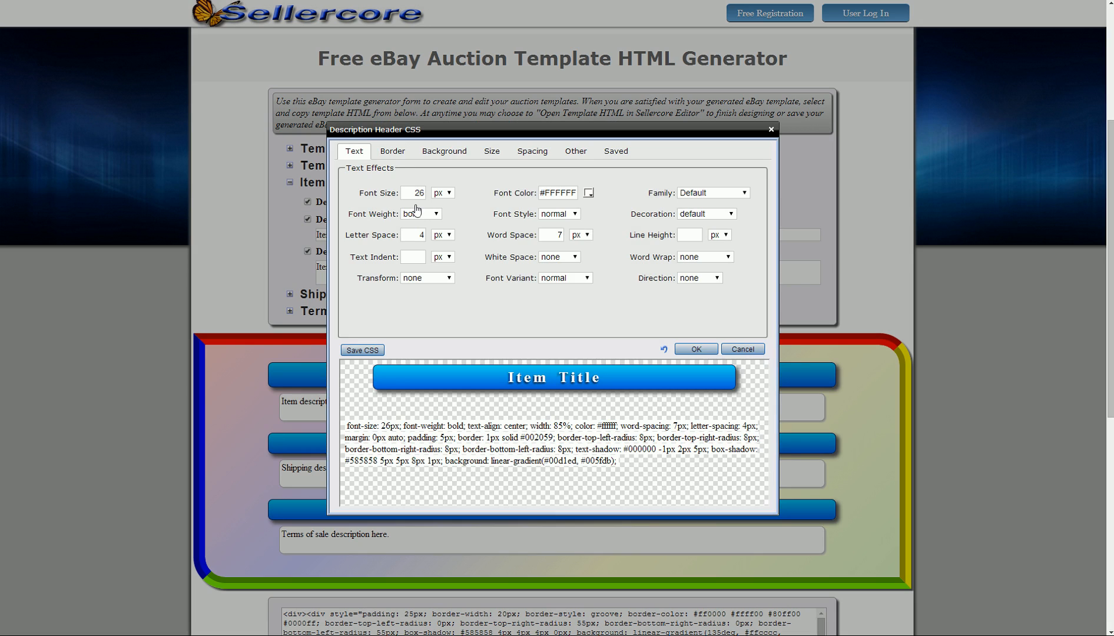
left_click(386, 154)
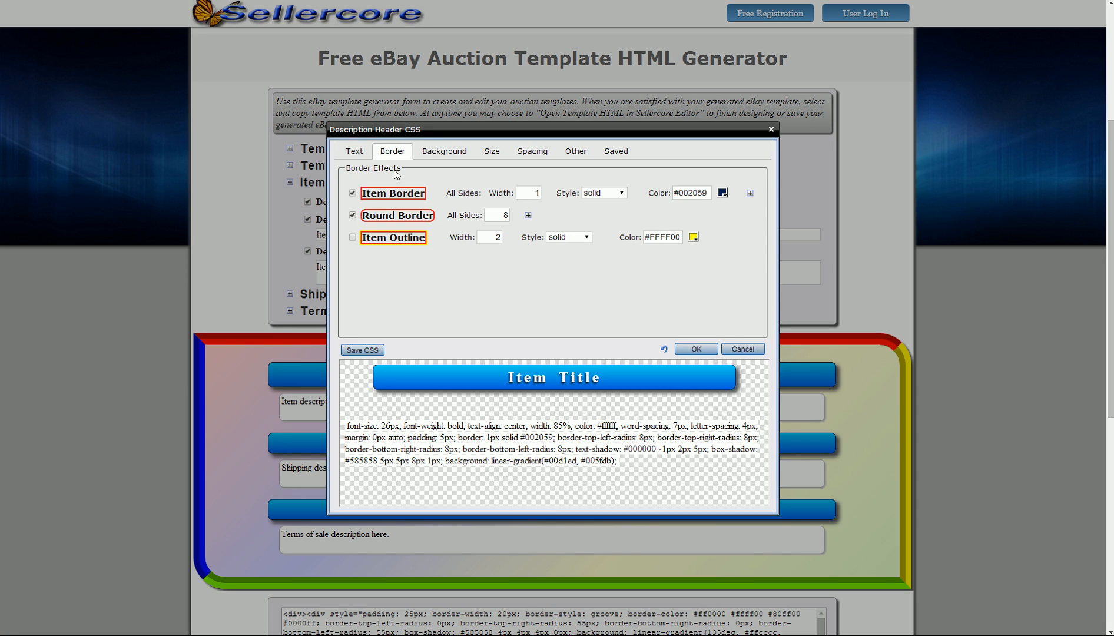
left_click(528, 215)
left_click(496, 231)
type("0")
left_click(662, 232)
left_click(575, 231)
type("55")
left_click(740, 232)
type("55")
Step: Clear the color list of the Description Header's background gradient
left_click(445, 152)
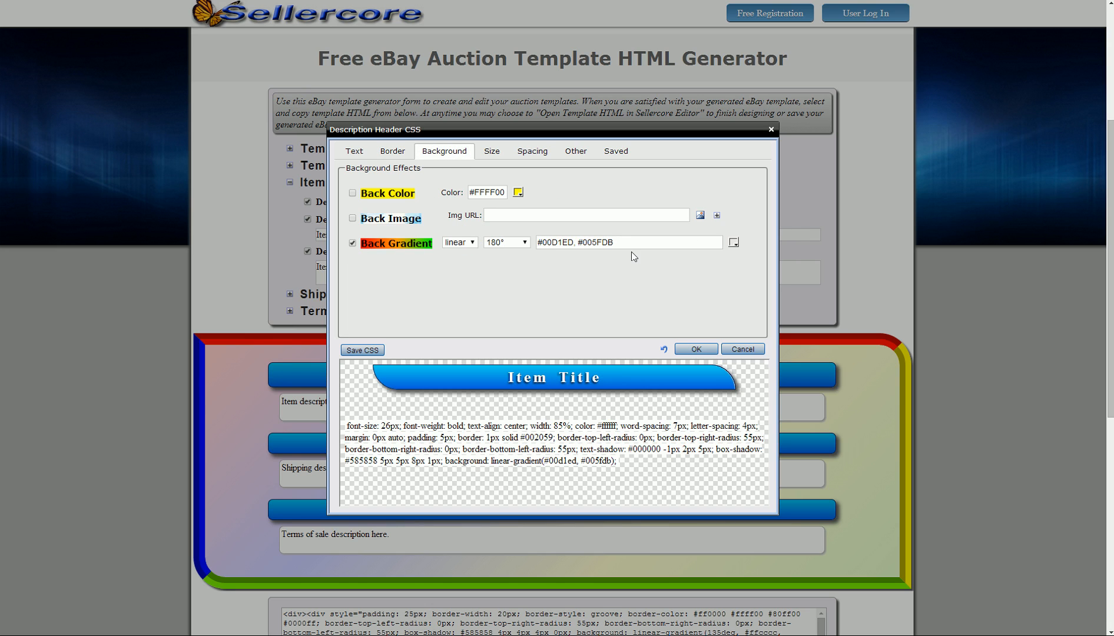
left_click(548, 237)
key("ctrl+shift+Left")
key("ctrl+shift+Left")
key("ctrl+shift+Left")
key("BackSpace")
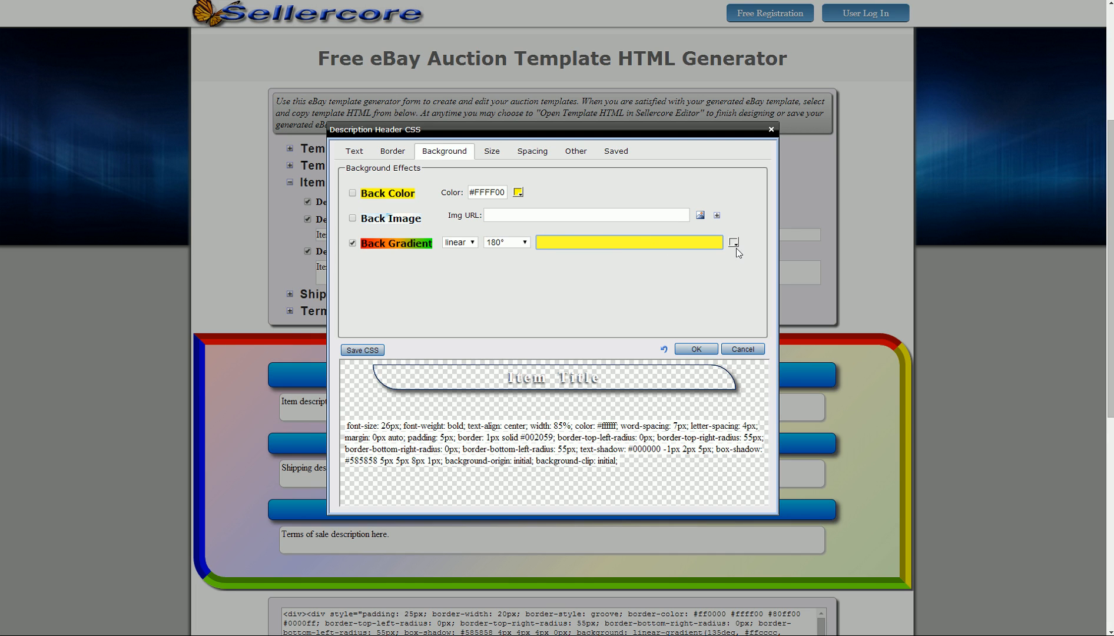
Step: Add gray #888888 and dark gray #303030 as the Description Header's gradient colors, then save its CSS for reuse and apply it
left_click(734, 244)
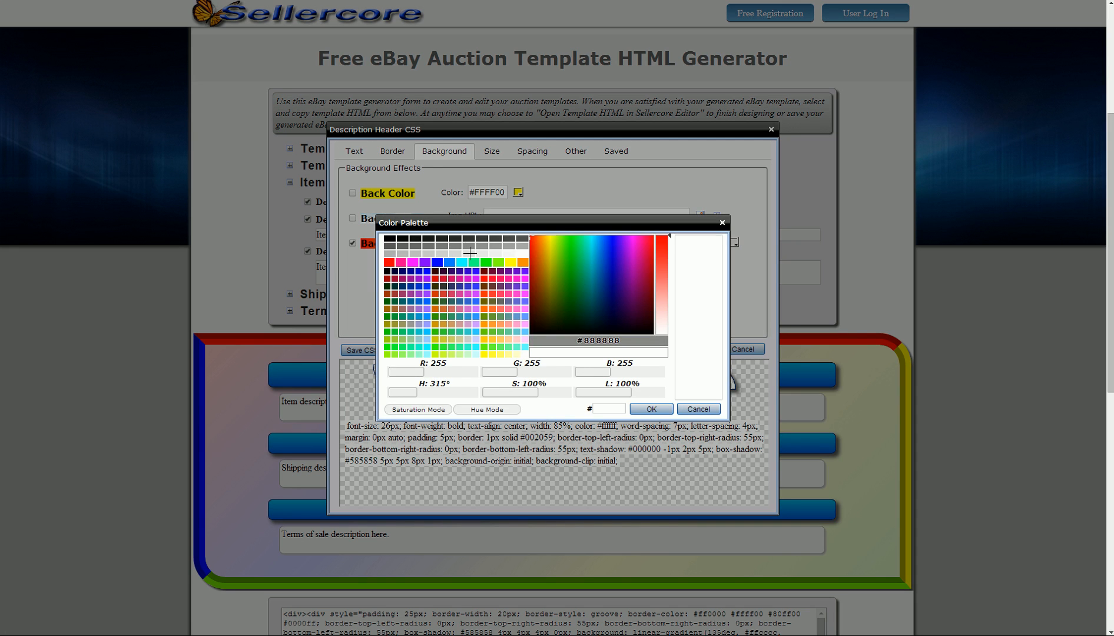
left_click(465, 246)
left_click(651, 408)
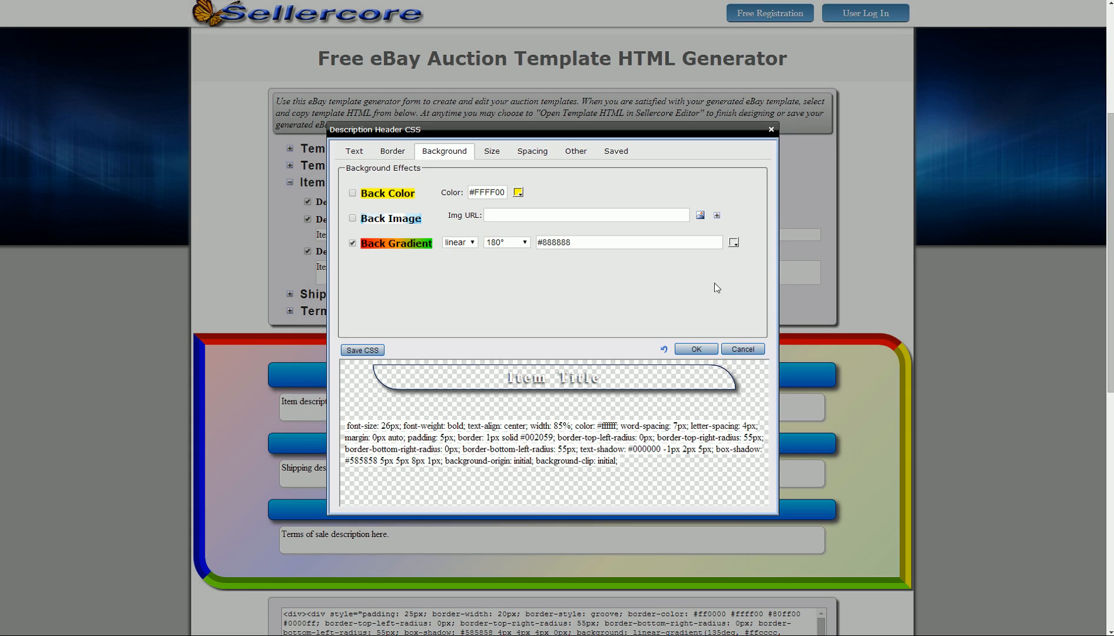
left_click(733, 244)
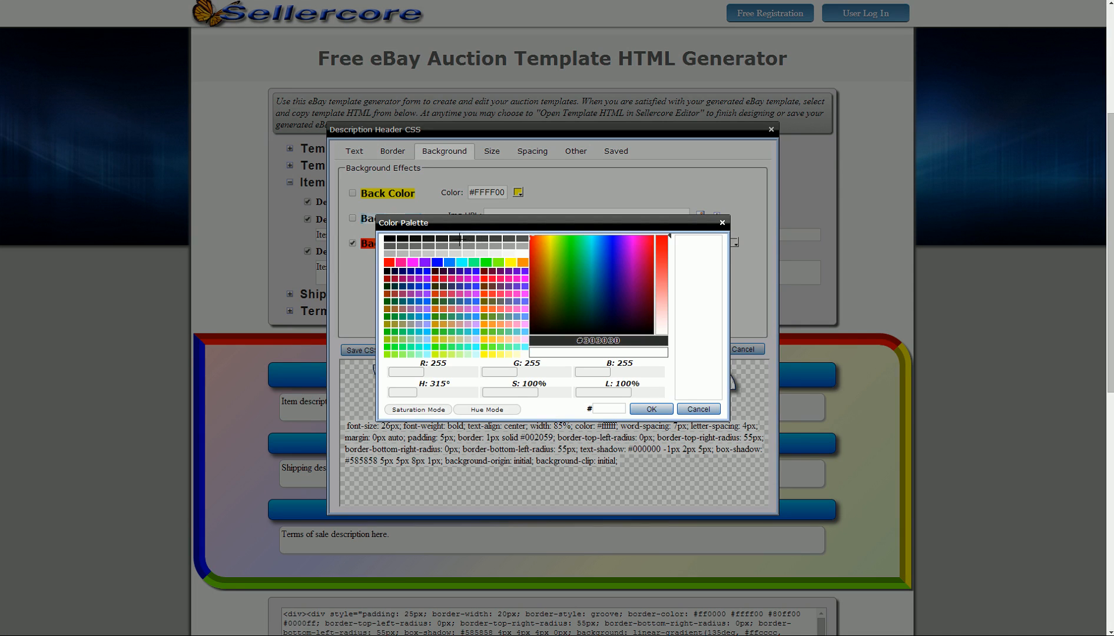
left_click(466, 239)
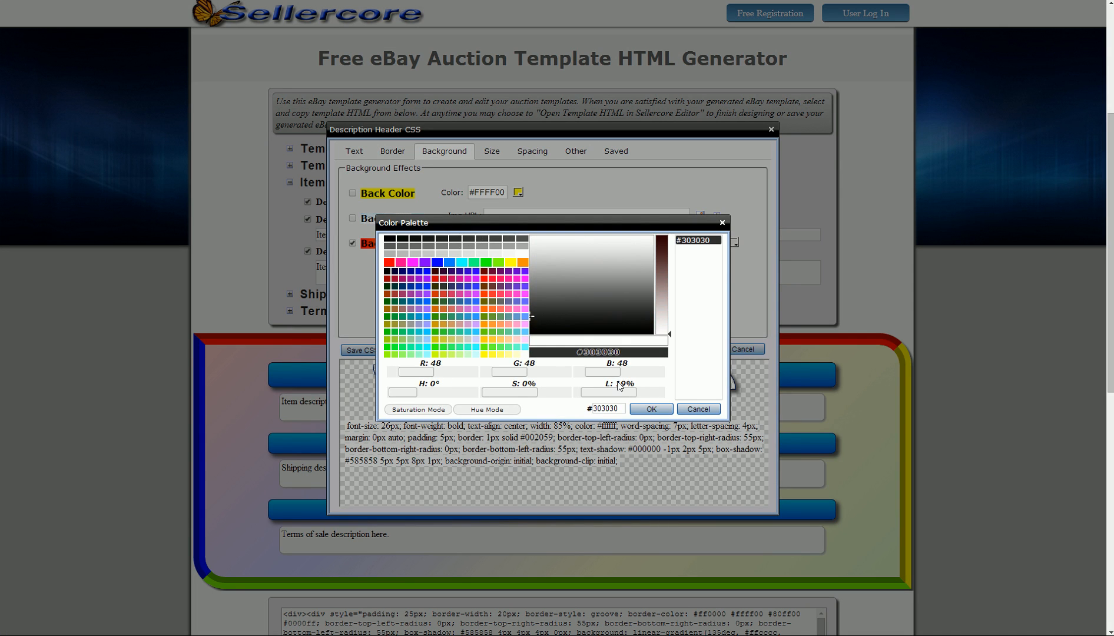
left_click(651, 408)
left_click(362, 350)
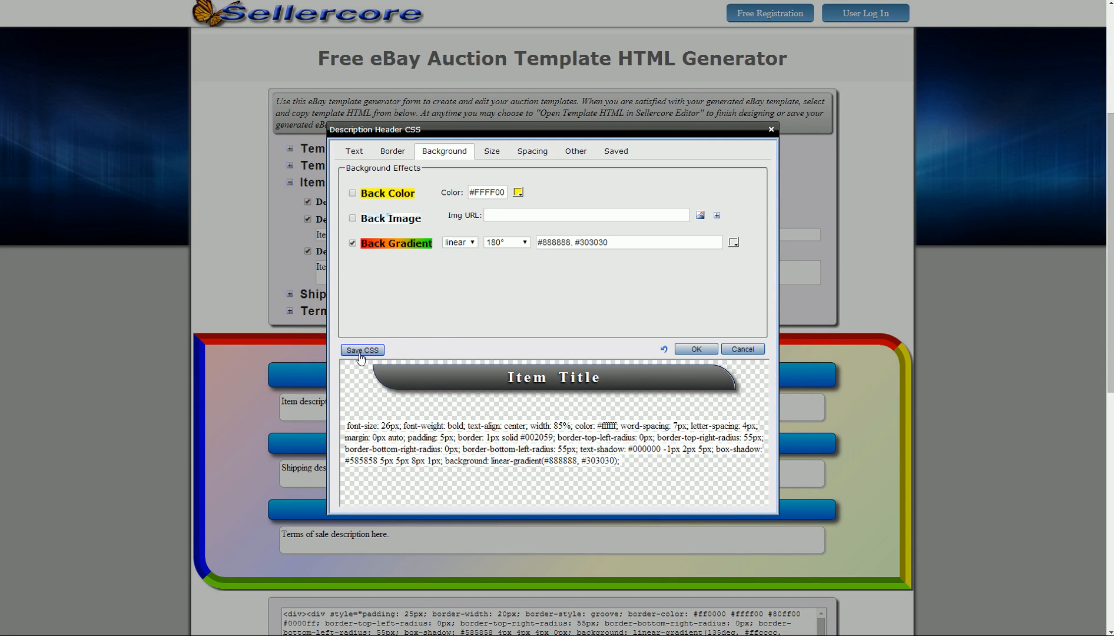
left_click(696, 350)
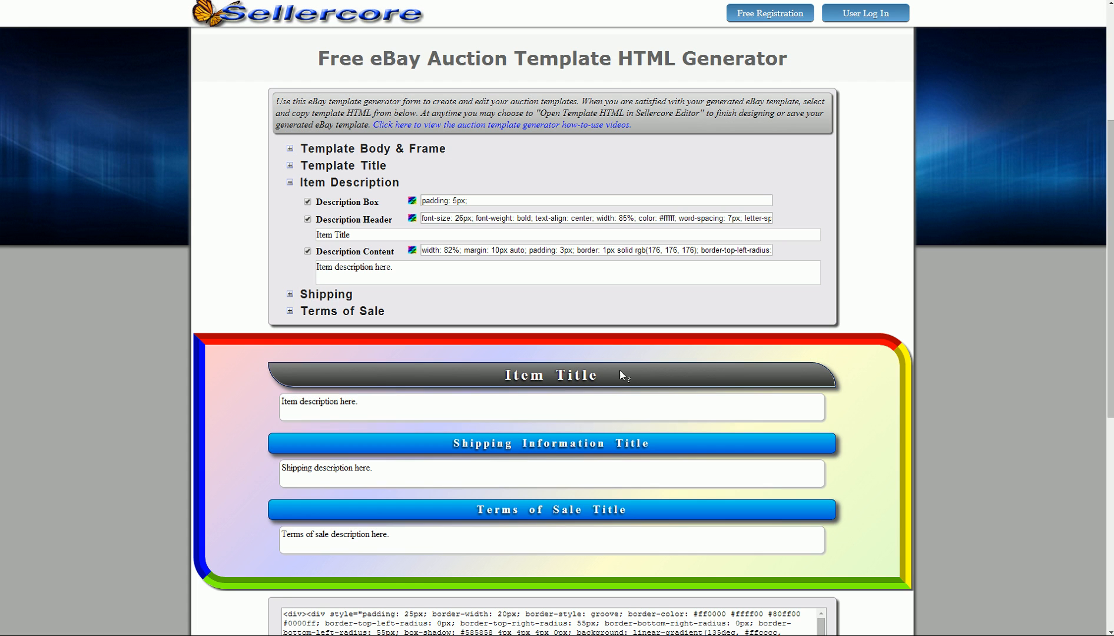
Step: Apply the saved CSS style with the #888888 to #303030 gradient to the Shipping Header
left_click(481, 447)
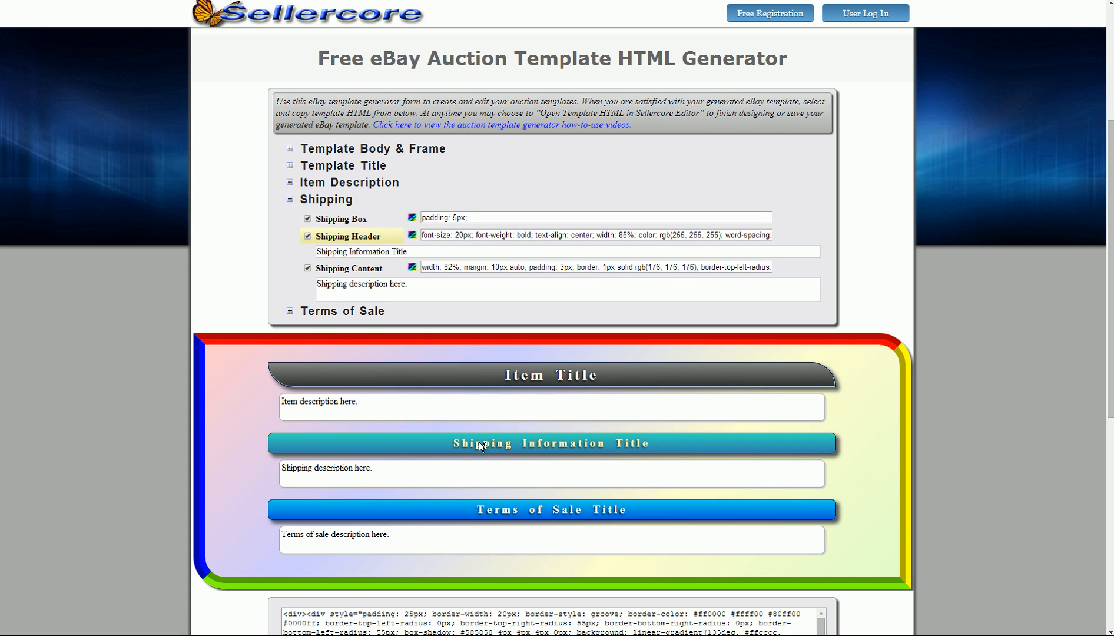
left_click(412, 234)
left_click(618, 151)
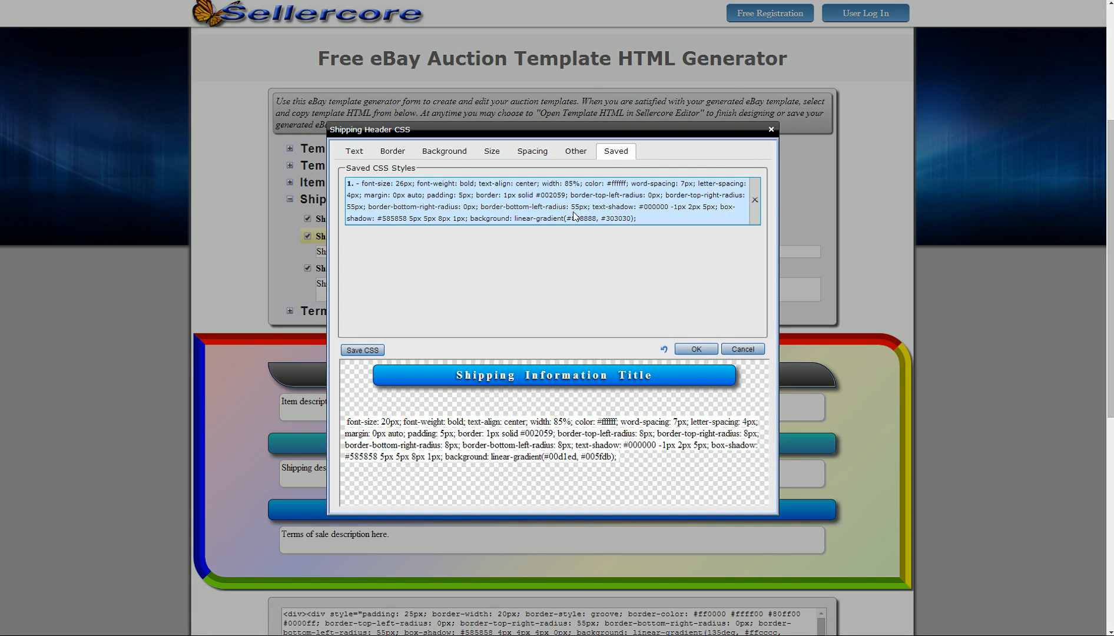
left_click(558, 220)
left_click(696, 349)
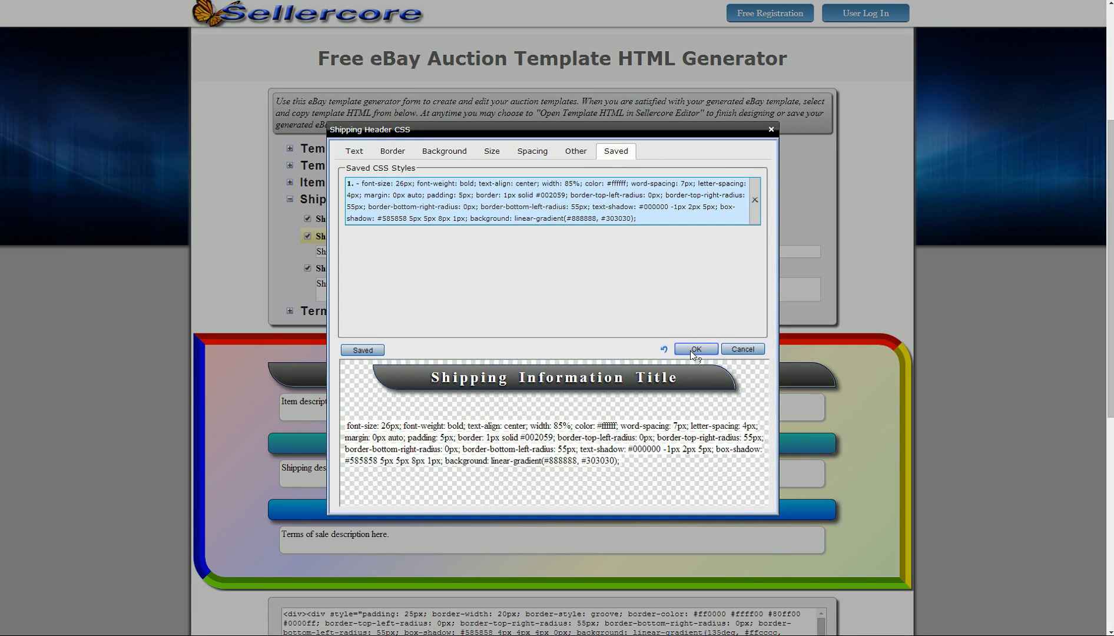
Step: Apply the same saved CSS style to the Sale Terms Header and check the finished template preview
scroll(628, 419, "down", 1)
left_click(606, 461)
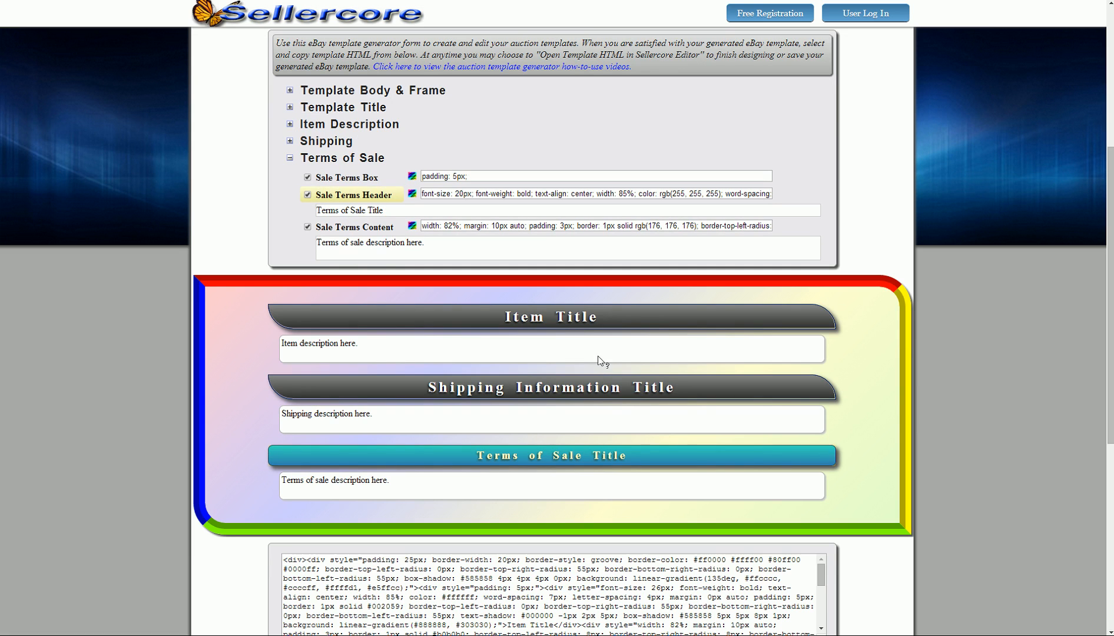
left_click(412, 193)
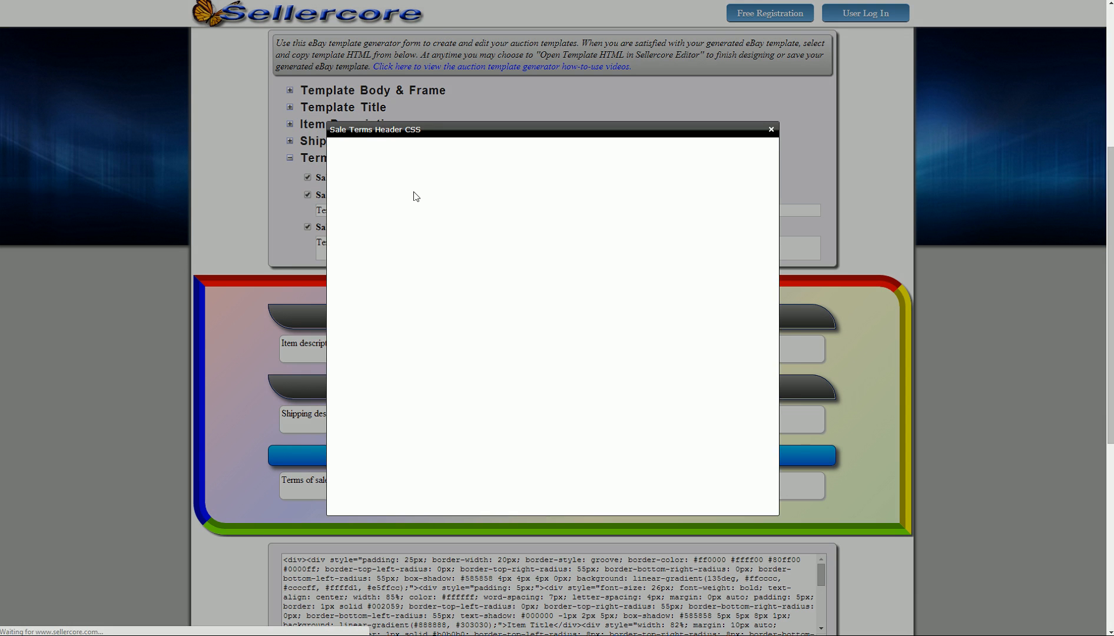
left_click(615, 151)
left_click(580, 210)
left_click(696, 349)
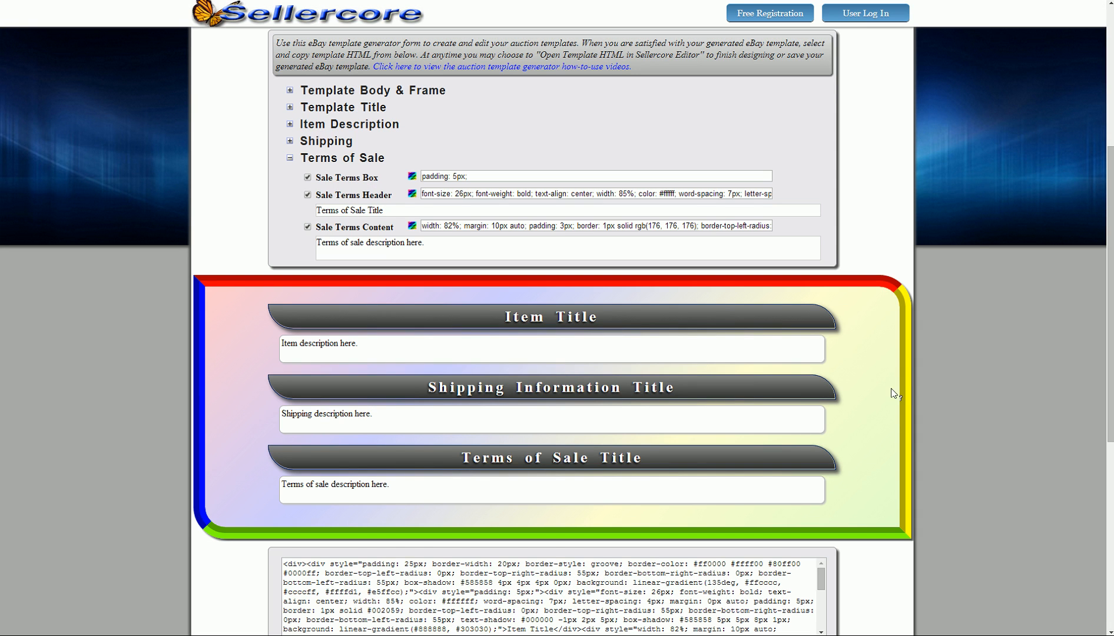
scroll(910, 385, "down", 1)
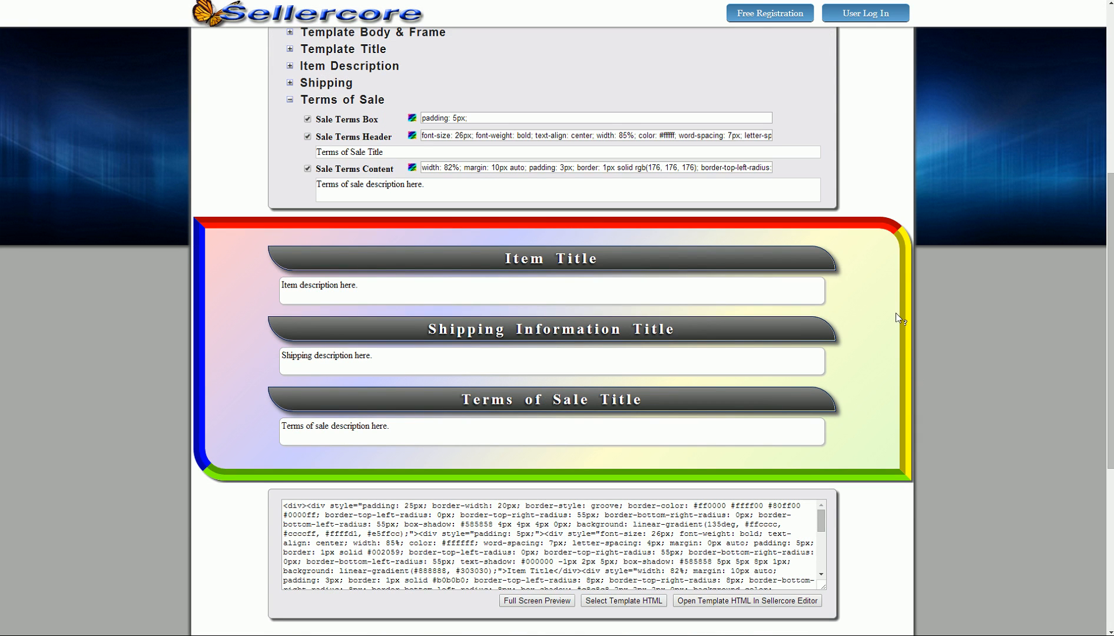